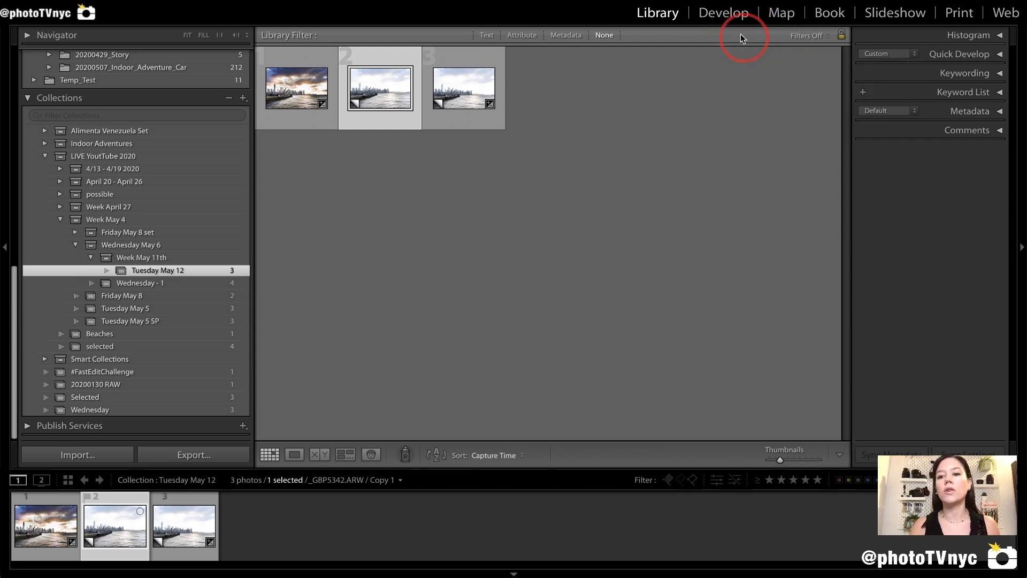
- Open the virtual copy in the Develop module and compare it with the finished edit, ending on the unedited copy
click(736, 18)
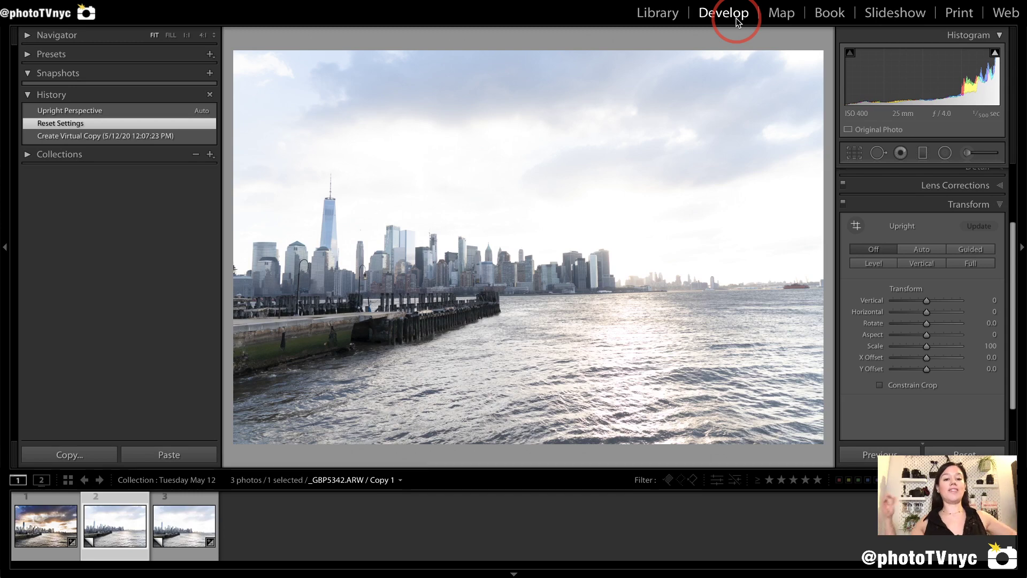
click(49, 510)
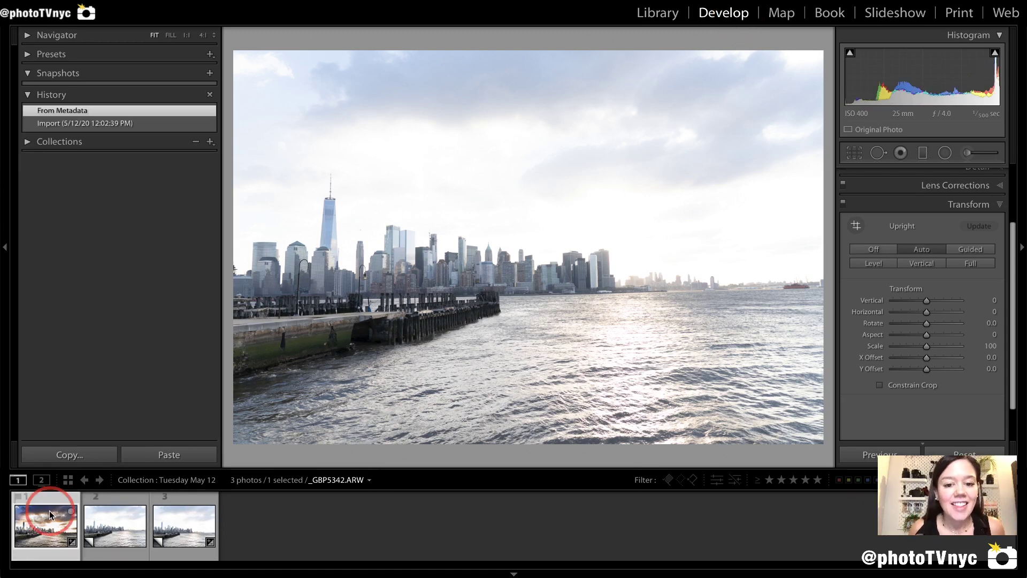
click(107, 529)
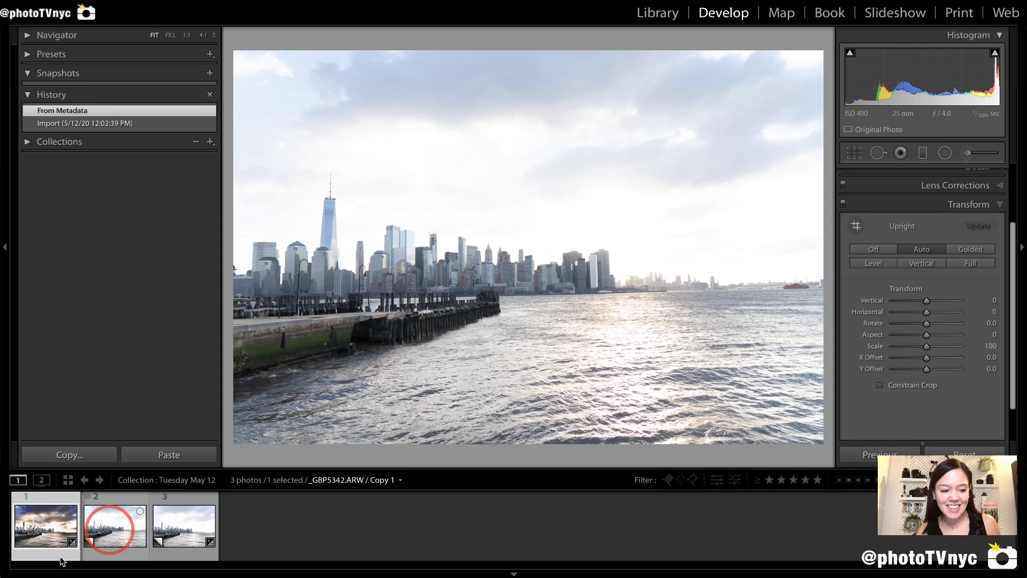
click(23, 520)
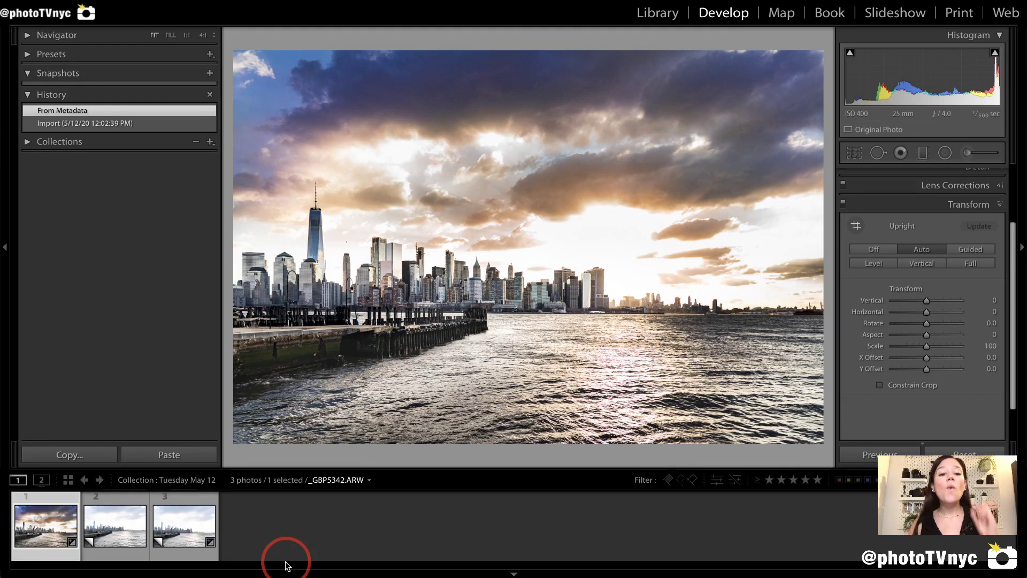
click(128, 535)
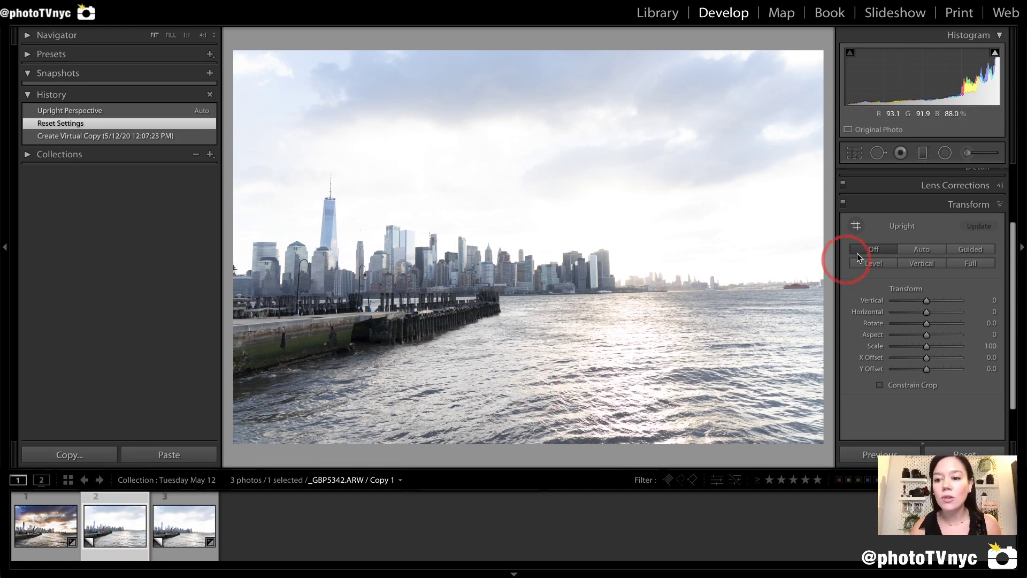
- Try lowering the photo's exposure to -4.10, and reset it to its default
scroll(913, 216, up, 4)
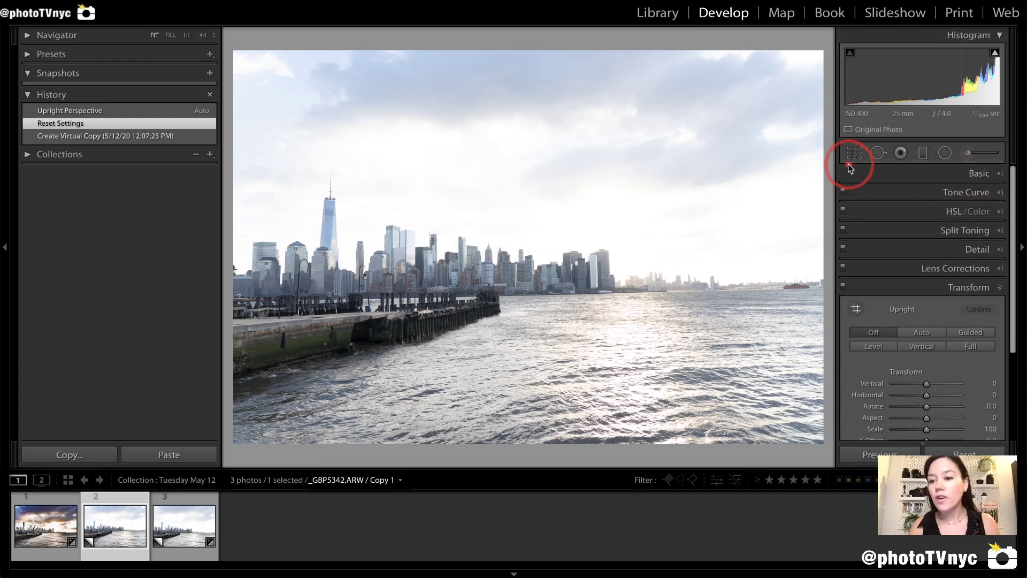
click(1001, 177)
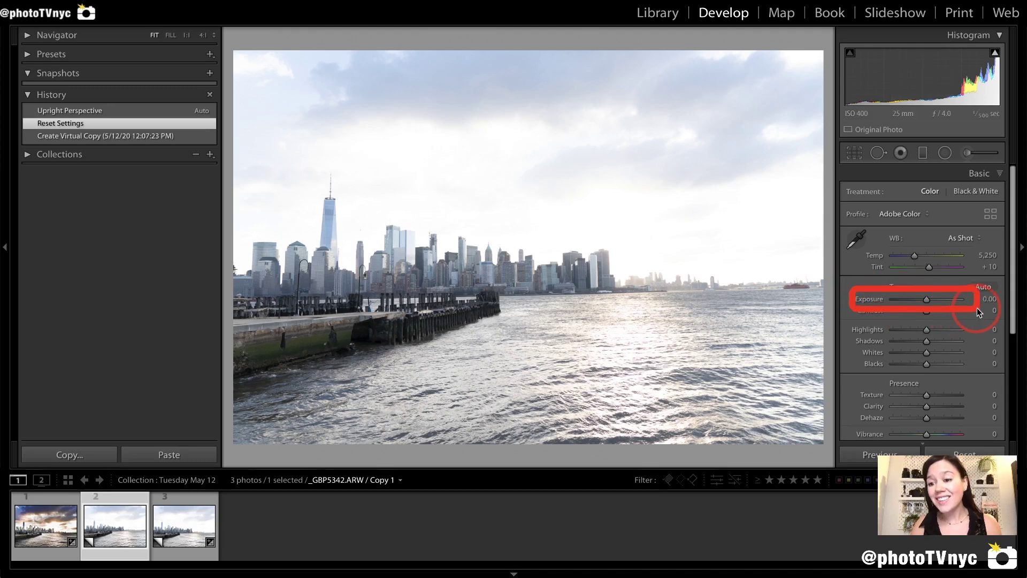
drag(926, 299, 900, 304)
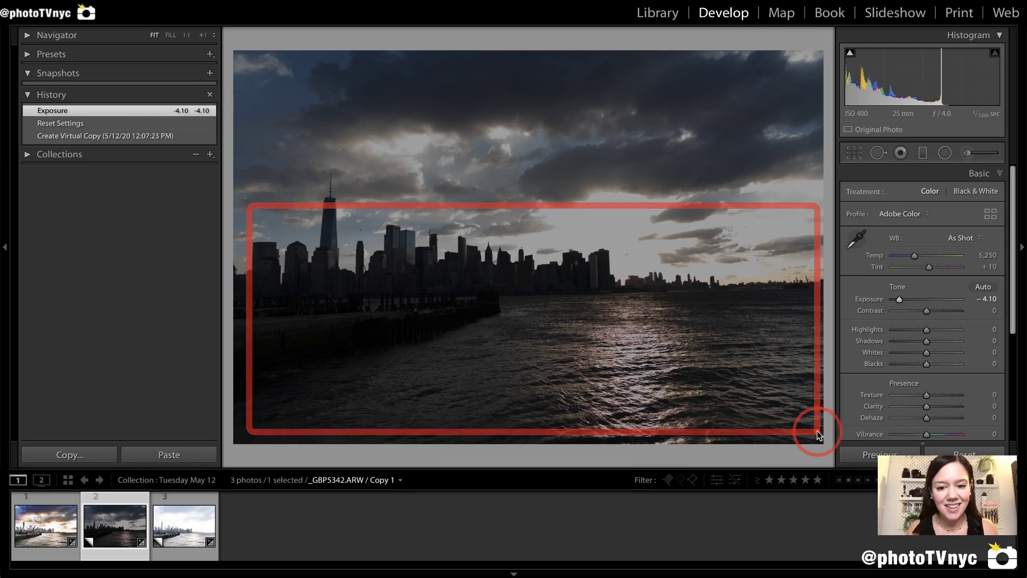
double_click(870, 300)
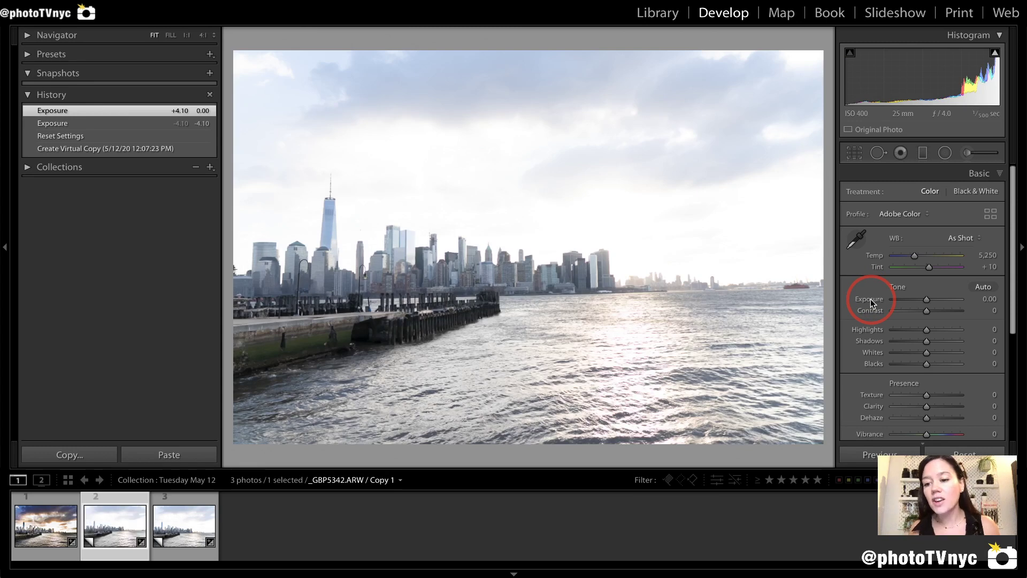
- Compare the photo with lens profile corrections off and on, leave them enabled, and turn on chromatic aberration removal
click(967, 174)
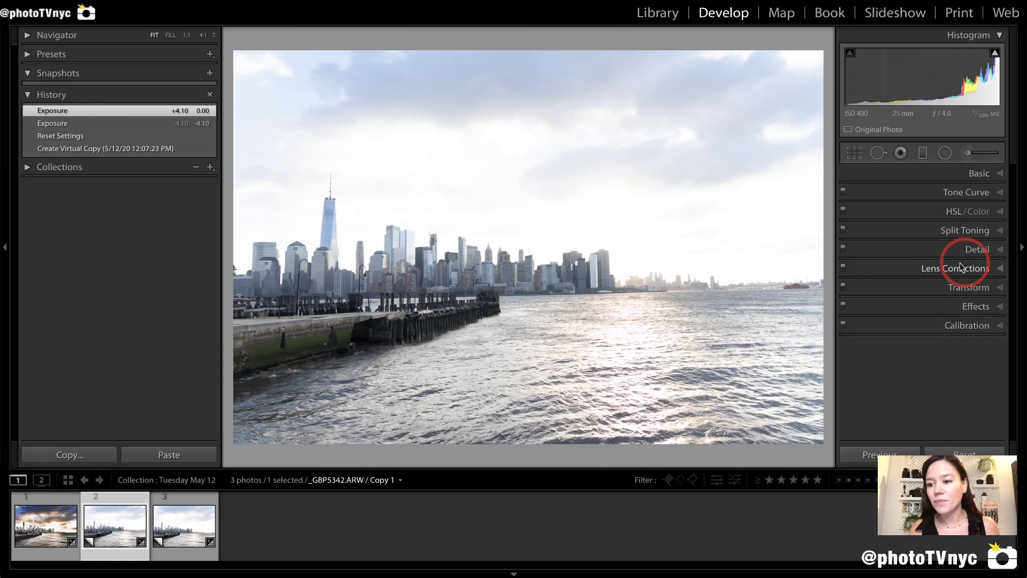
click(923, 266)
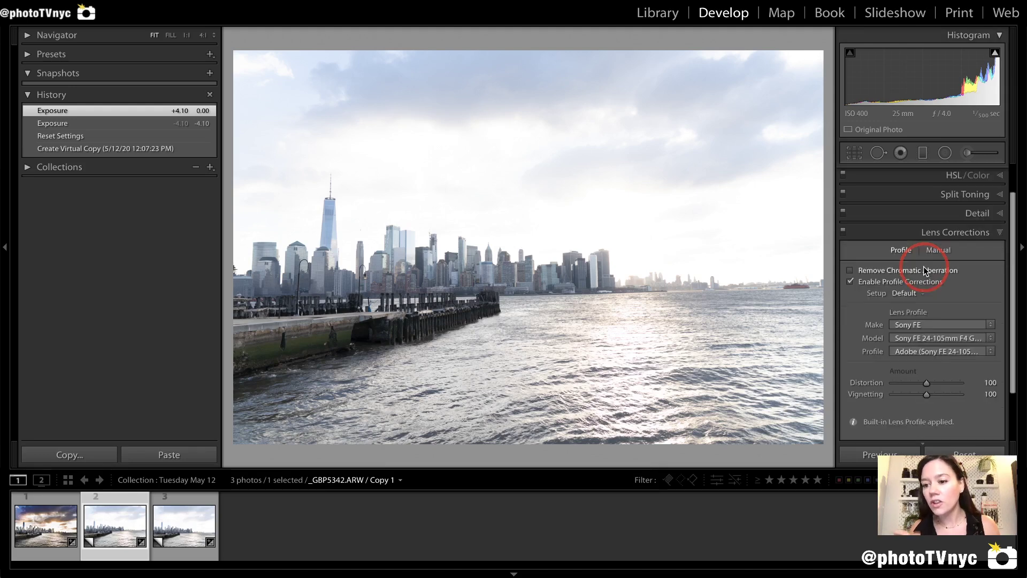
click(850, 282)
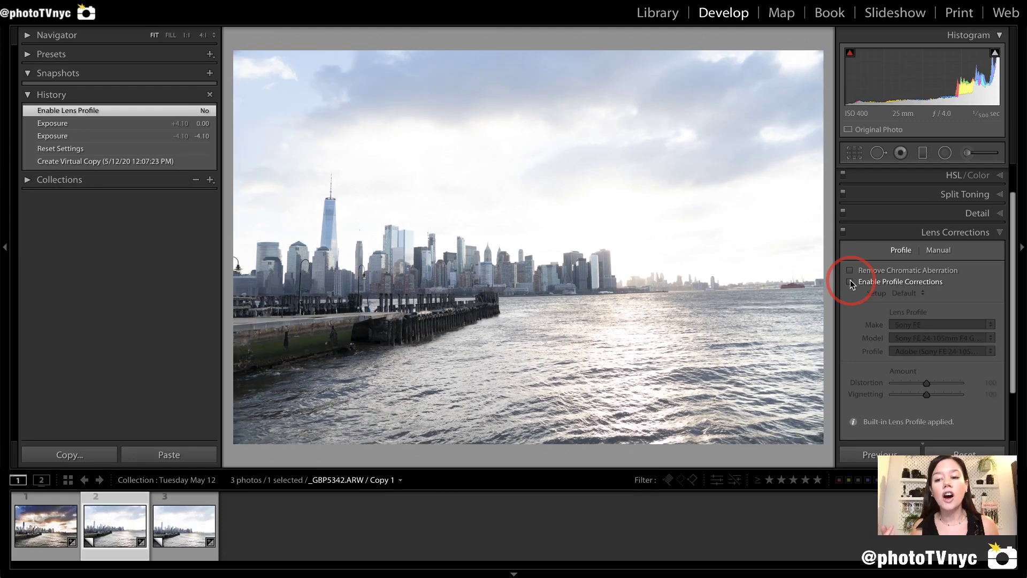
click(851, 282)
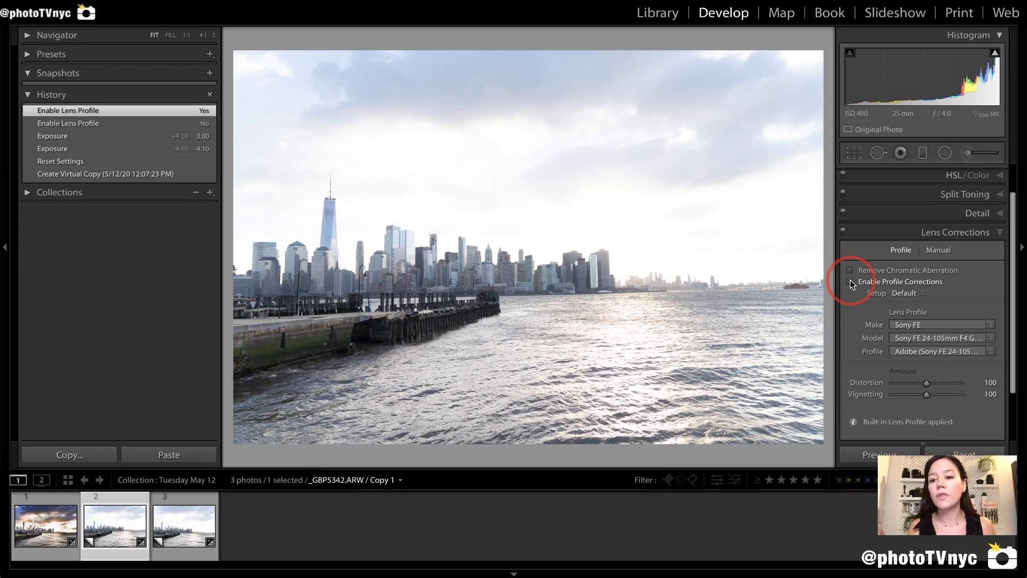
click(851, 282)
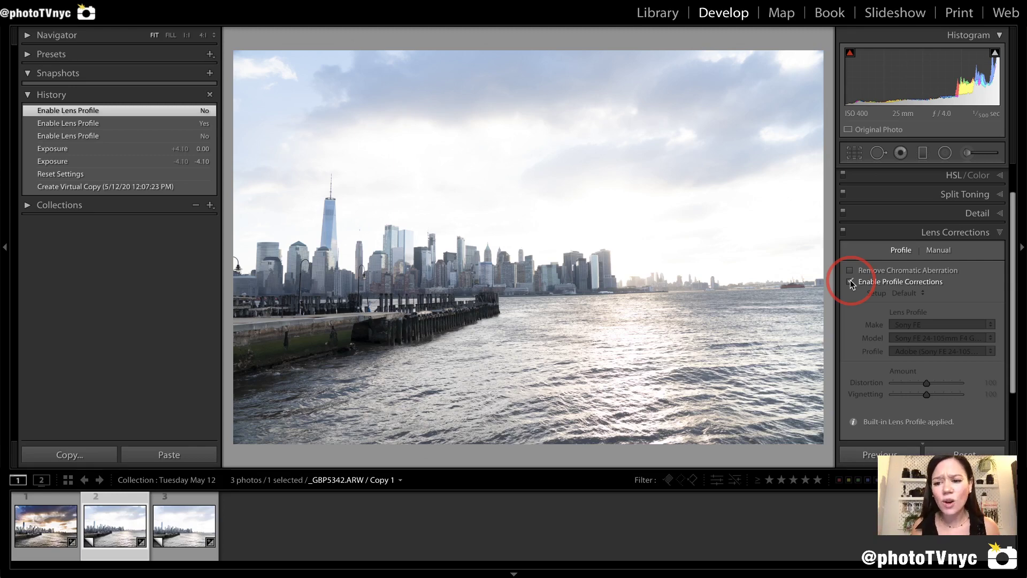
click(851, 282)
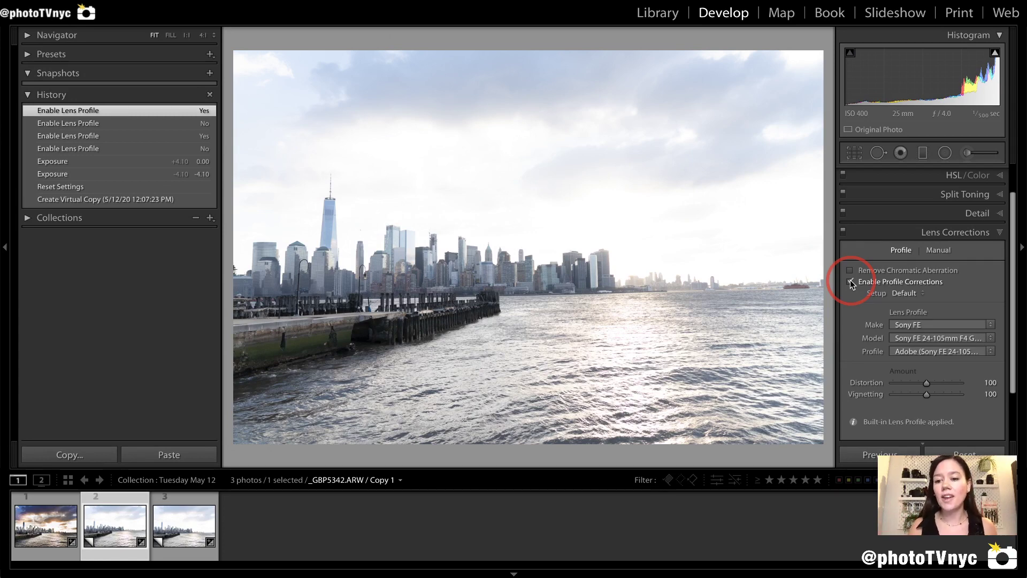
click(850, 282)
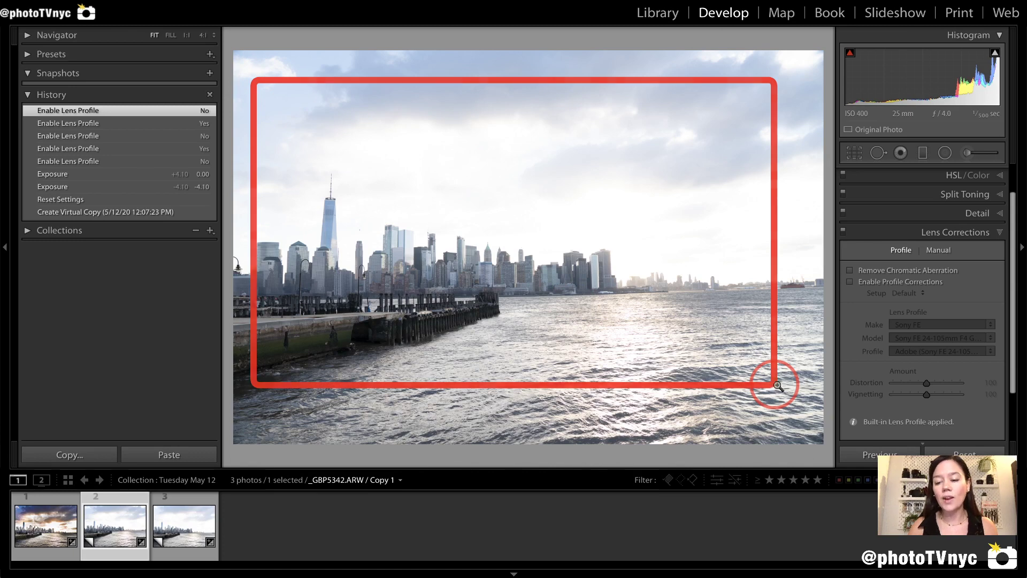
click(850, 283)
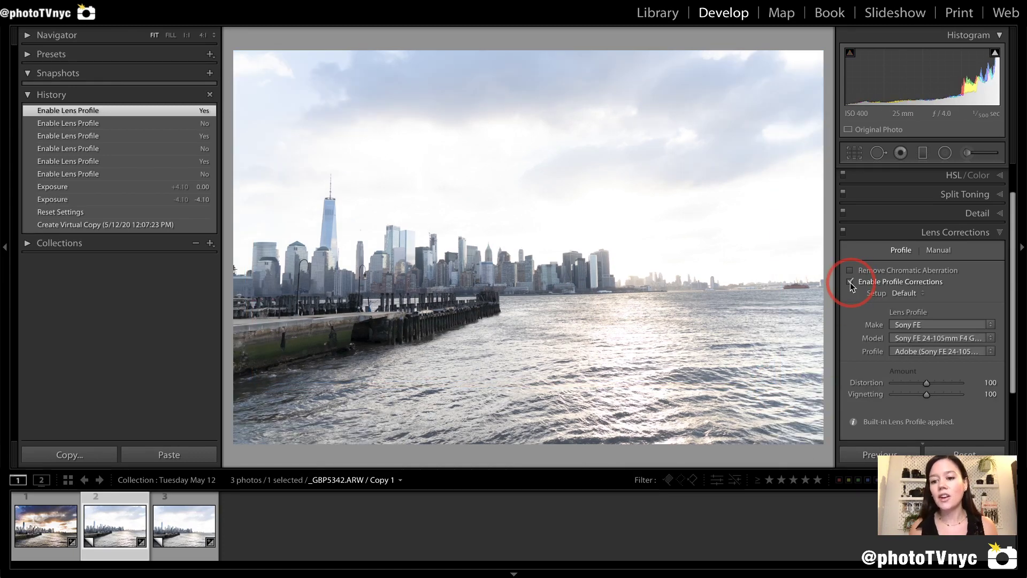
click(850, 270)
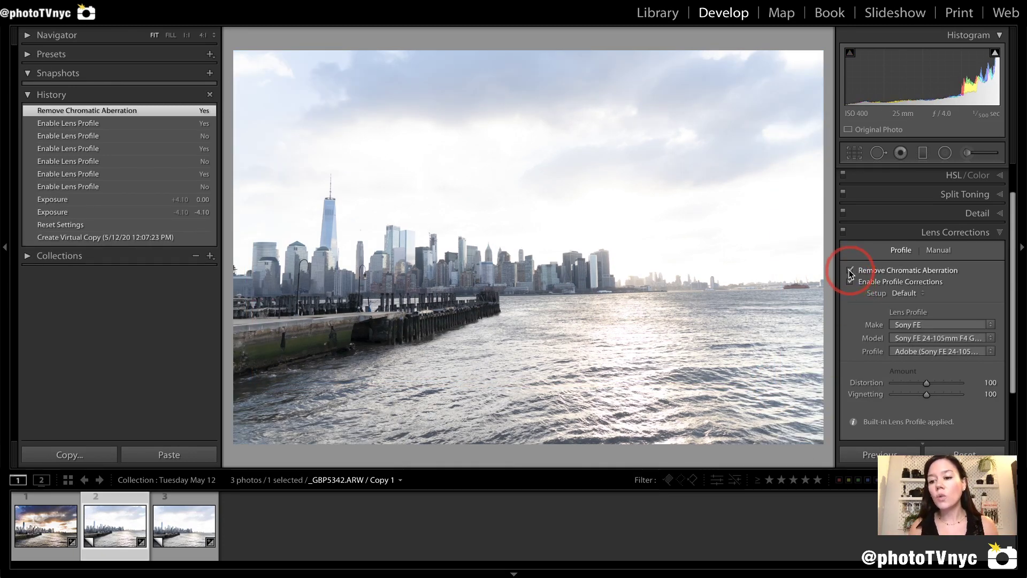
click(961, 234)
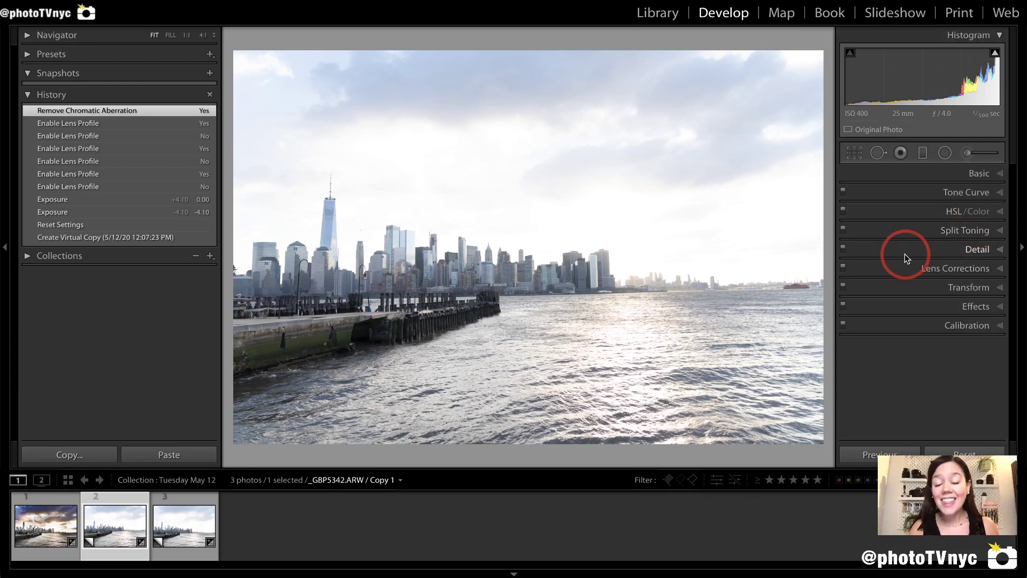
- Straighten the photo with the Auto Upright correction and compare it with the transform off and on, leaving it enabled
click(979, 288)
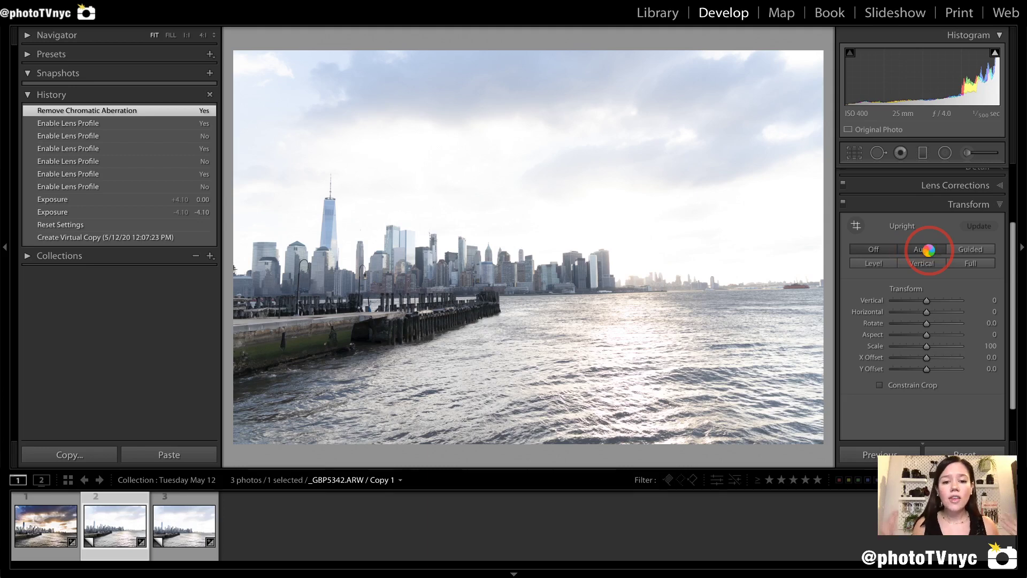
click(929, 250)
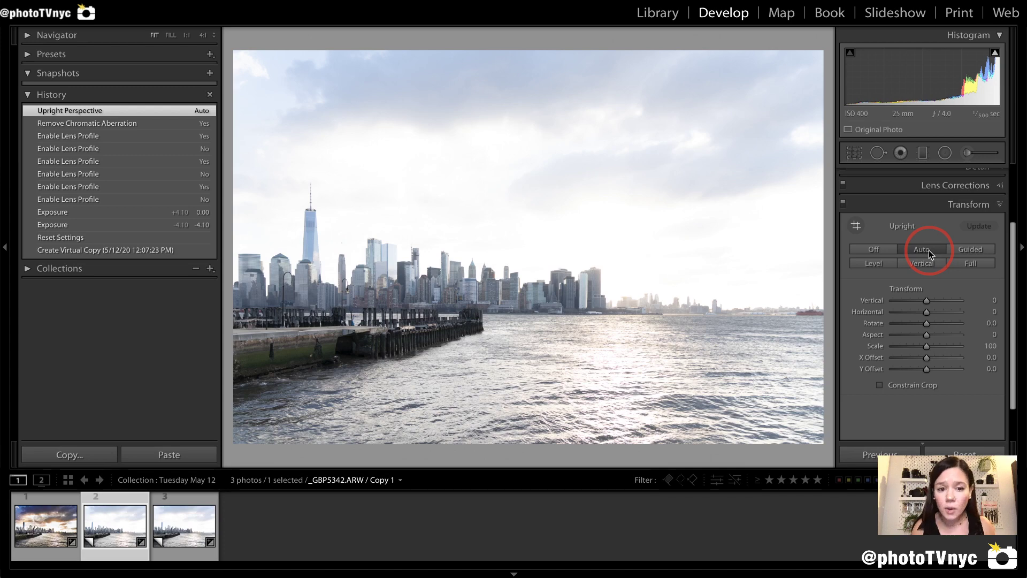
click(843, 205)
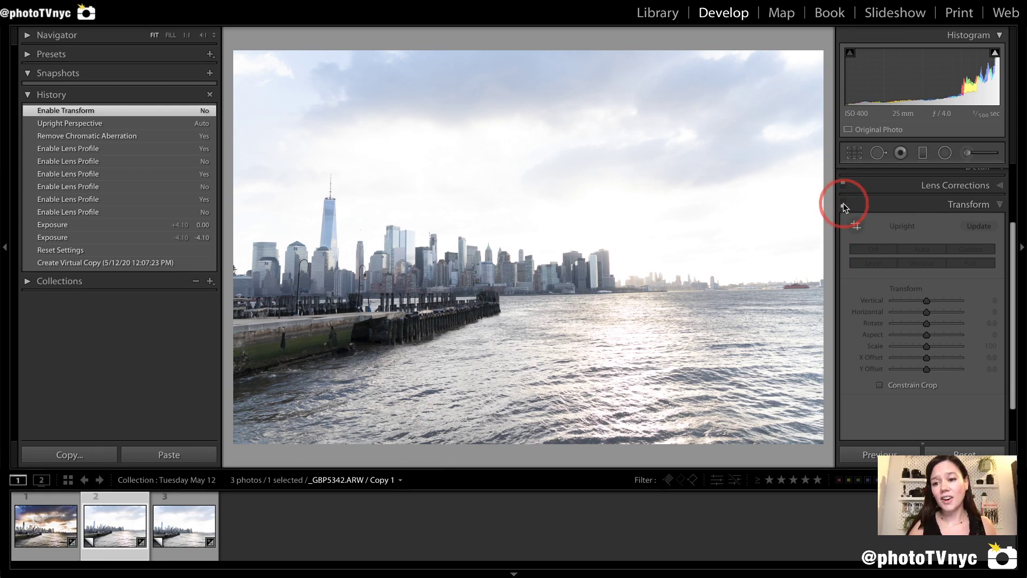
click(843, 204)
click(843, 204)
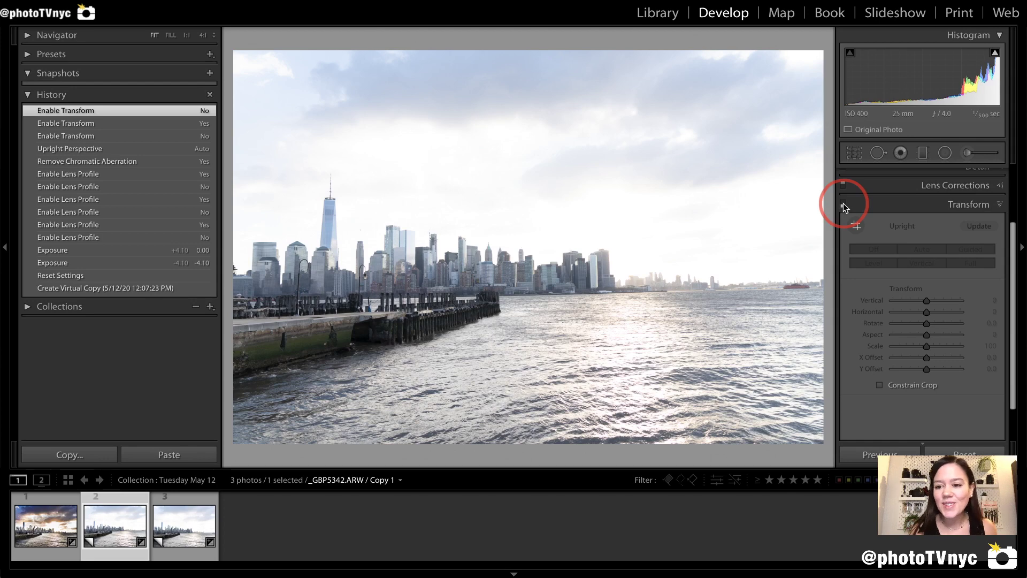
click(843, 204)
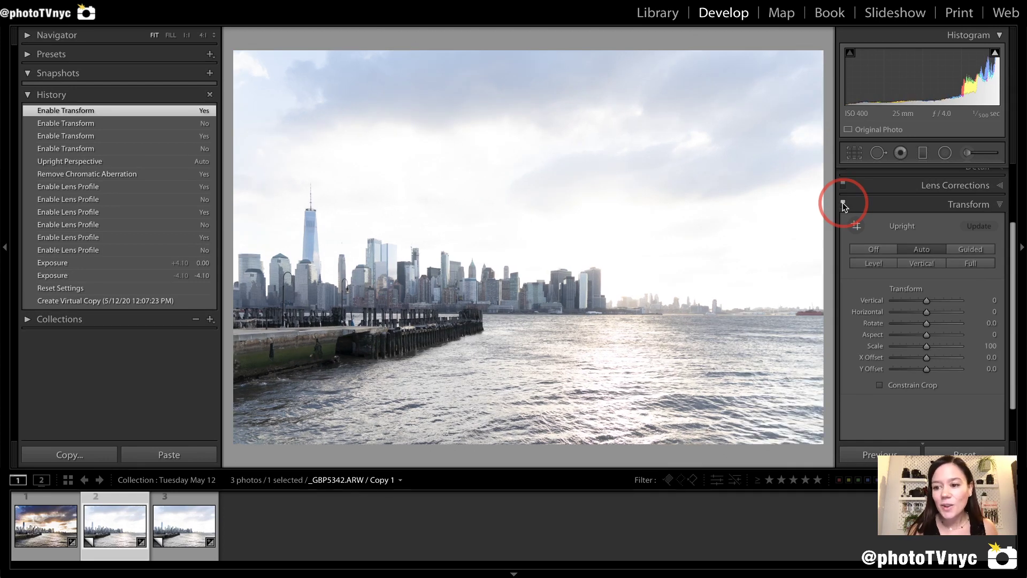
- Close the Transform settings and open the Basic adjustments
scroll(874, 210, up, 1)
click(874, 211)
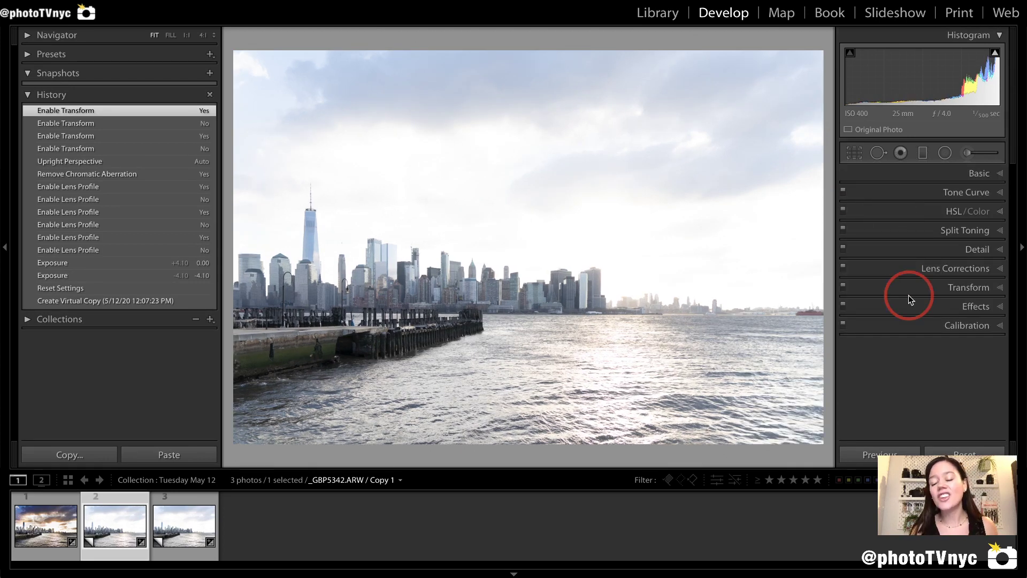
click(971, 177)
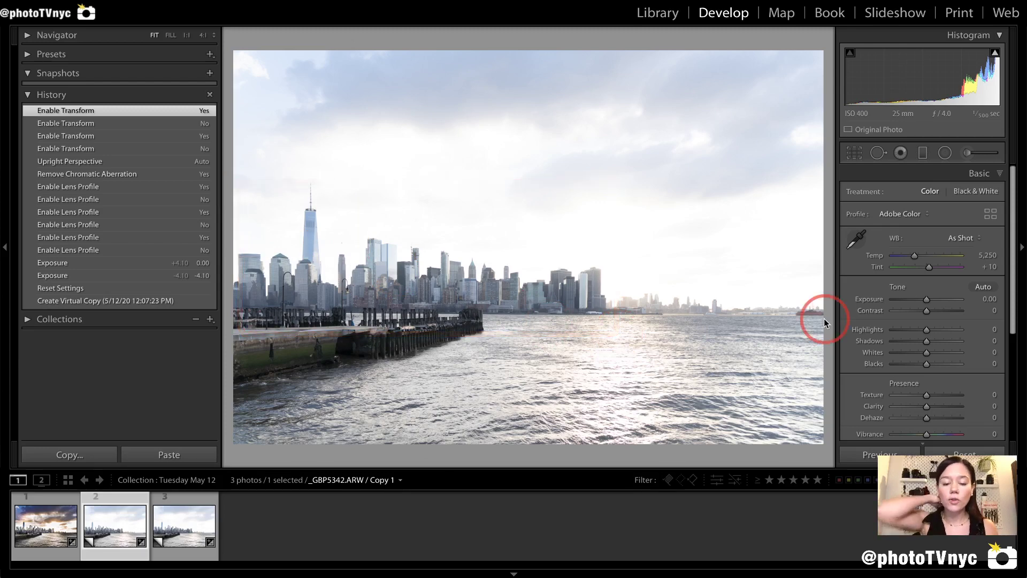
mouse_move(275, 216)
mouse_down()
mouse_move(830, 396)
mouse_move(835, 448)
mouse_move(820, 441)
mouse_up()
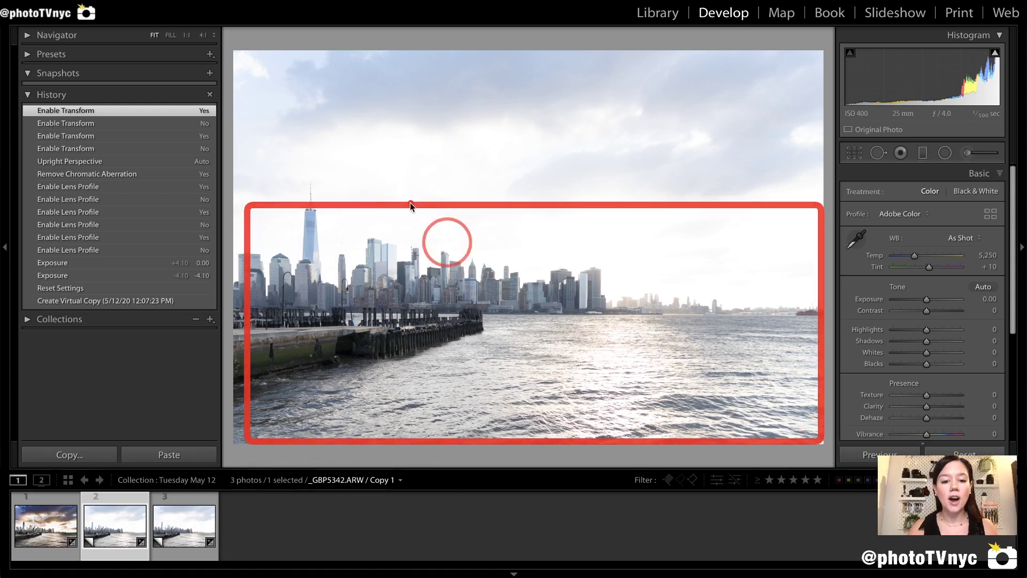
drag(247, 64, 815, 306)
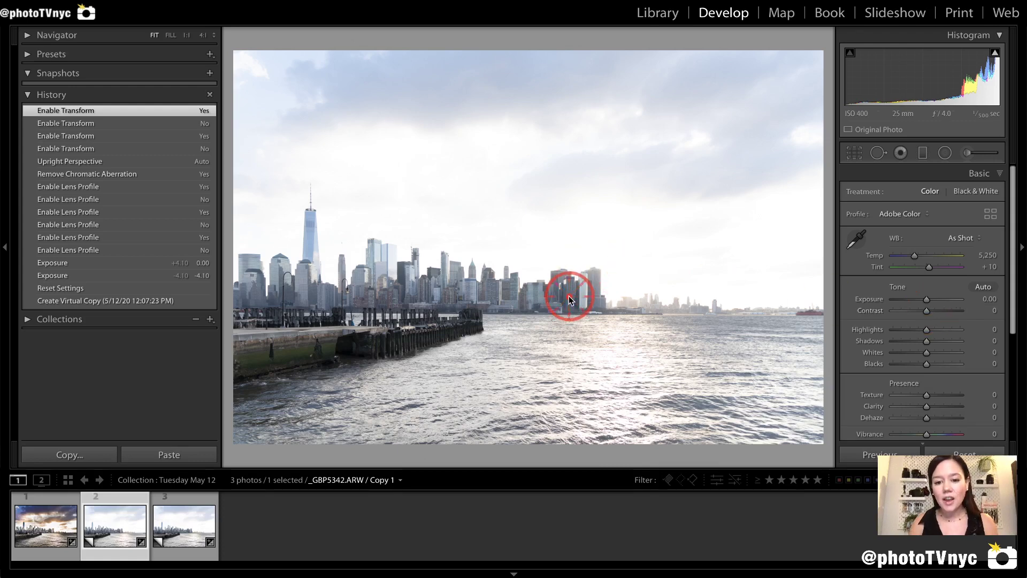
mouse_move(241, 177)
mouse_down()
mouse_move(535, 334)
mouse_move(666, 349)
mouse_move(670, 329)
mouse_up()
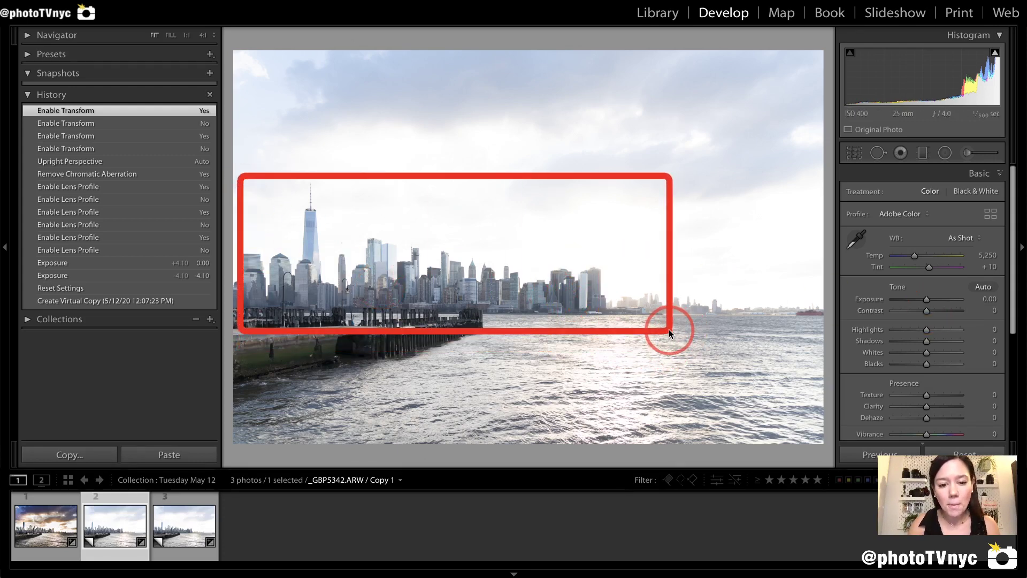
drag(518, 158, 734, 323)
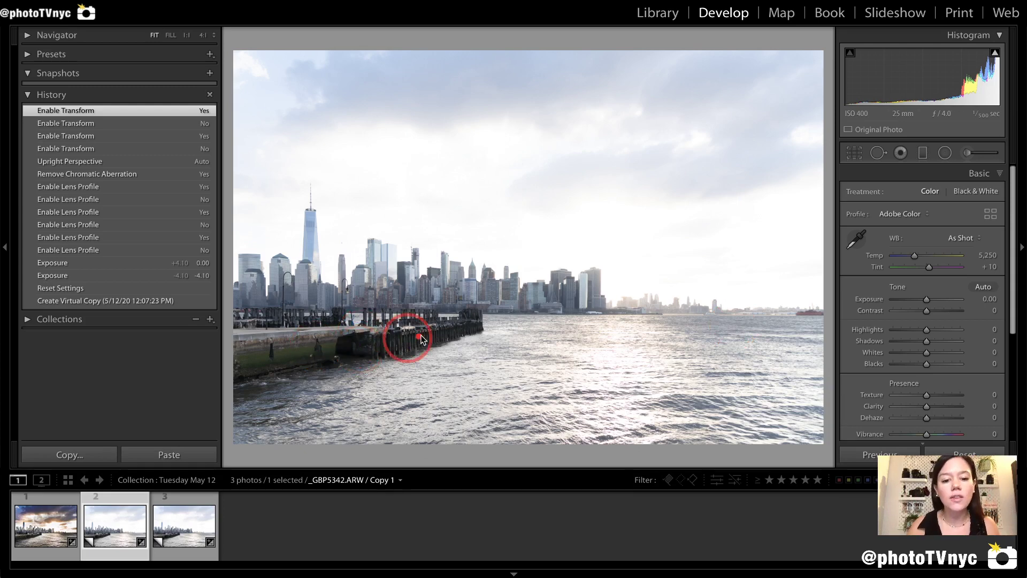
mouse_move(243, 318)
mouse_down()
mouse_move(510, 367)
mouse_move(476, 367)
mouse_up()
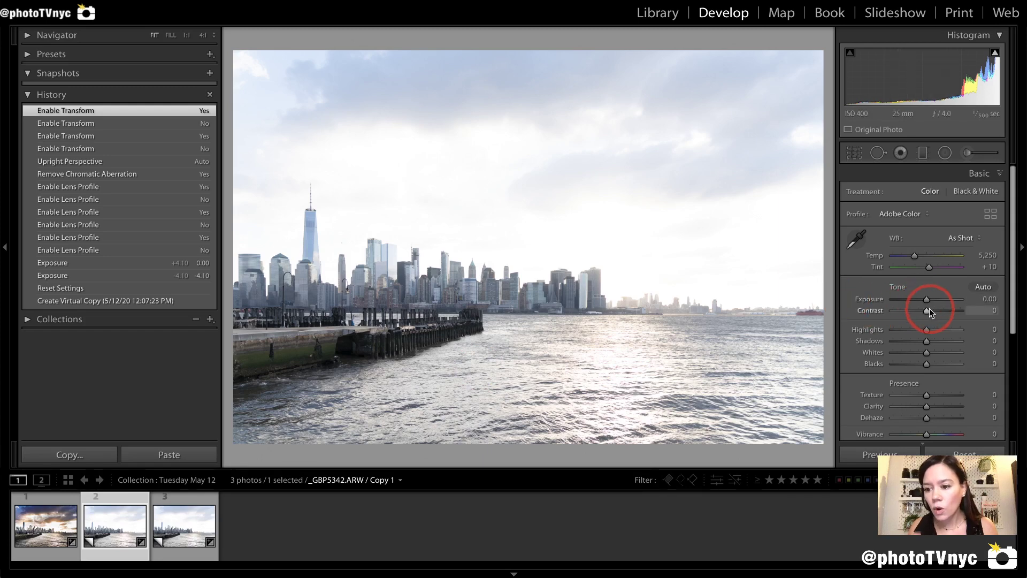
- Set the photo's contrast to +30 and its highlights to -91
drag(927, 313, 935, 314)
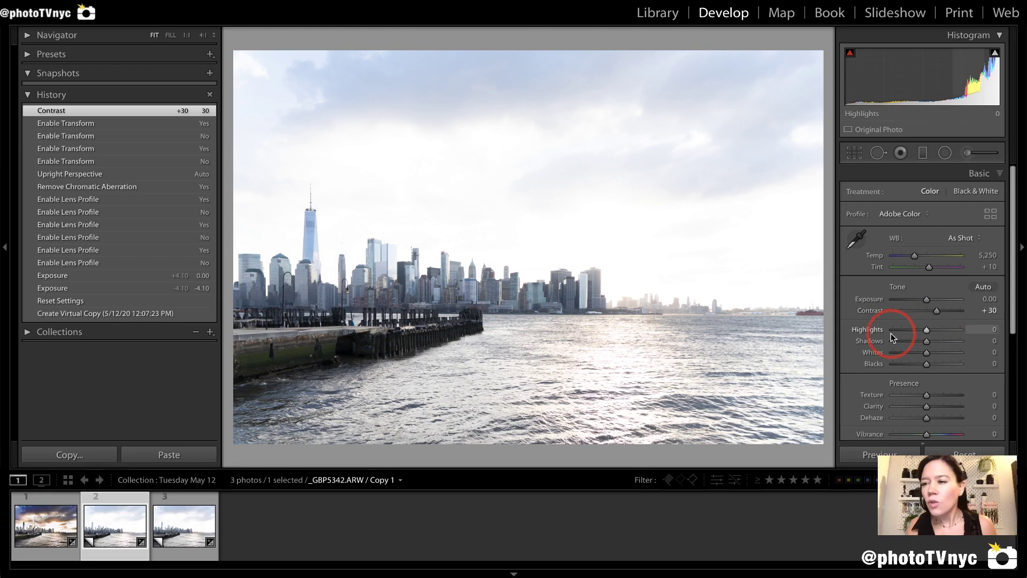
scroll(891, 333, down, 3)
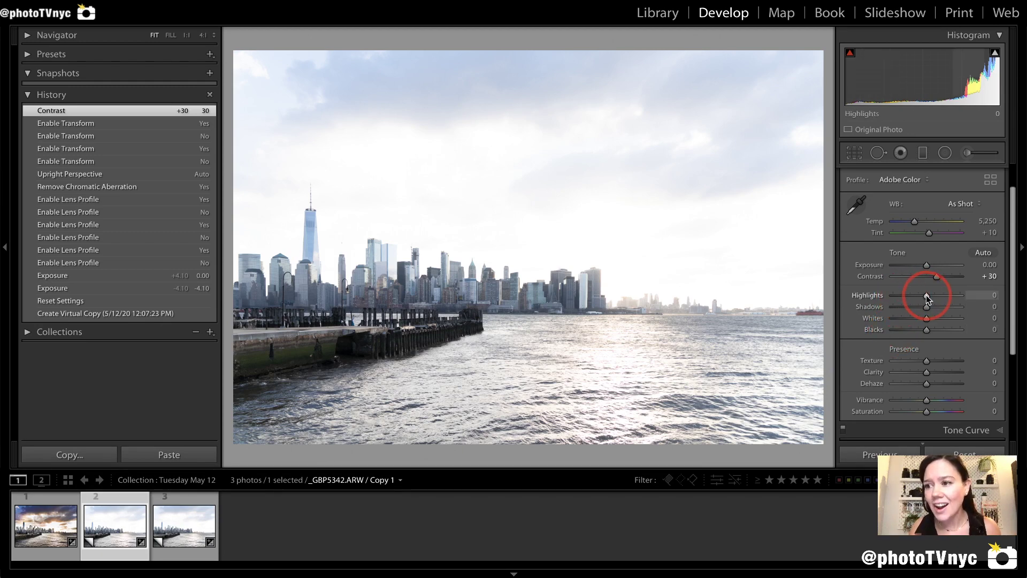
drag(926, 294, 898, 299)
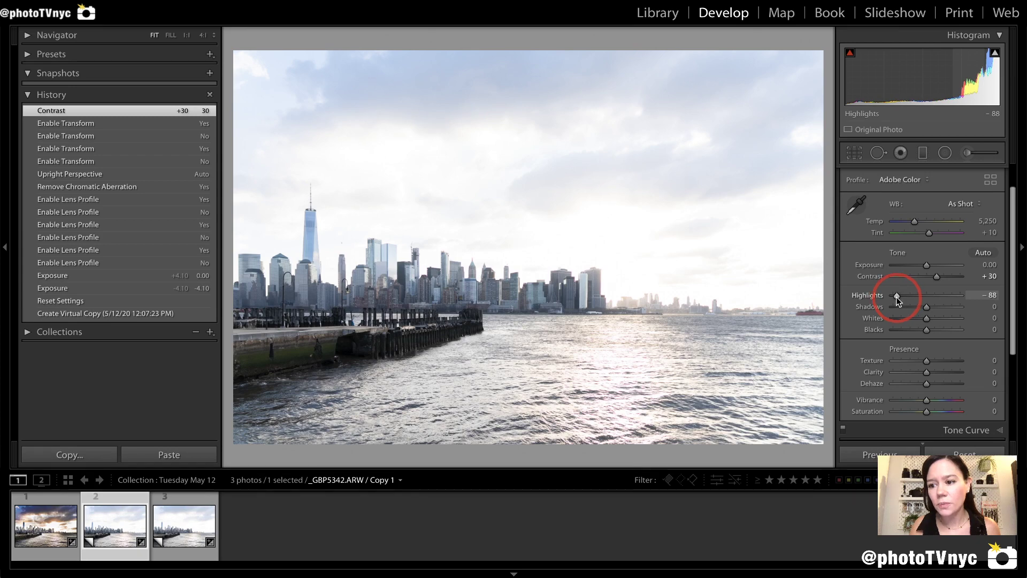
drag(897, 297, 894, 297)
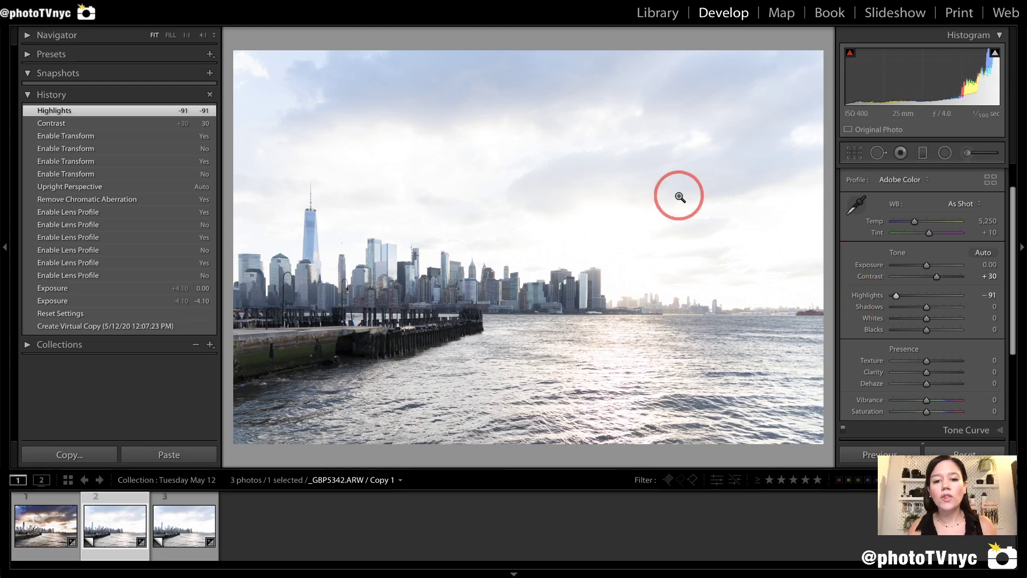
drag(350, 166, 541, 271)
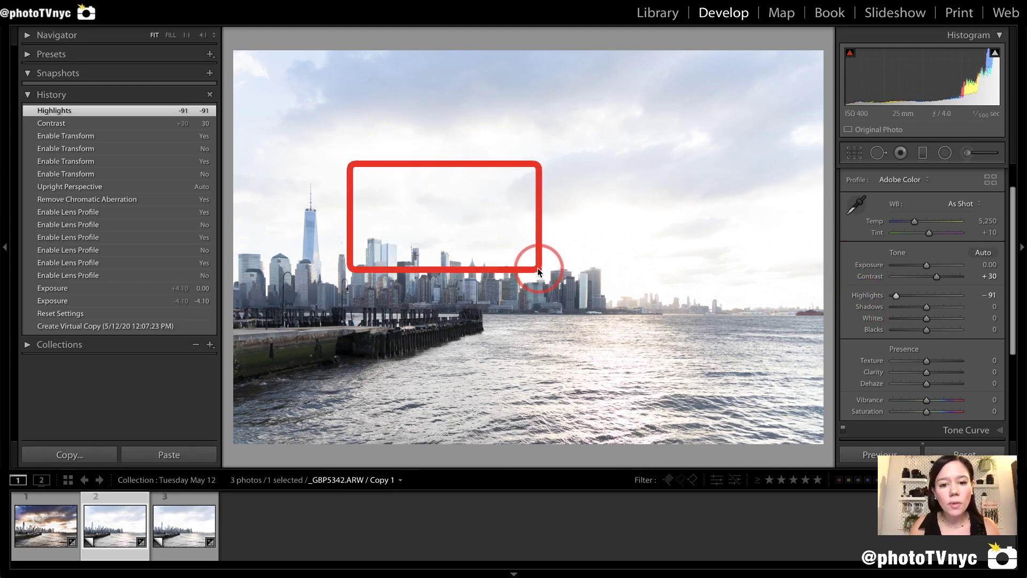
mouse_move(610, 204)
mouse_down()
mouse_move(763, 293)
mouse_move(806, 302)
mouse_up()
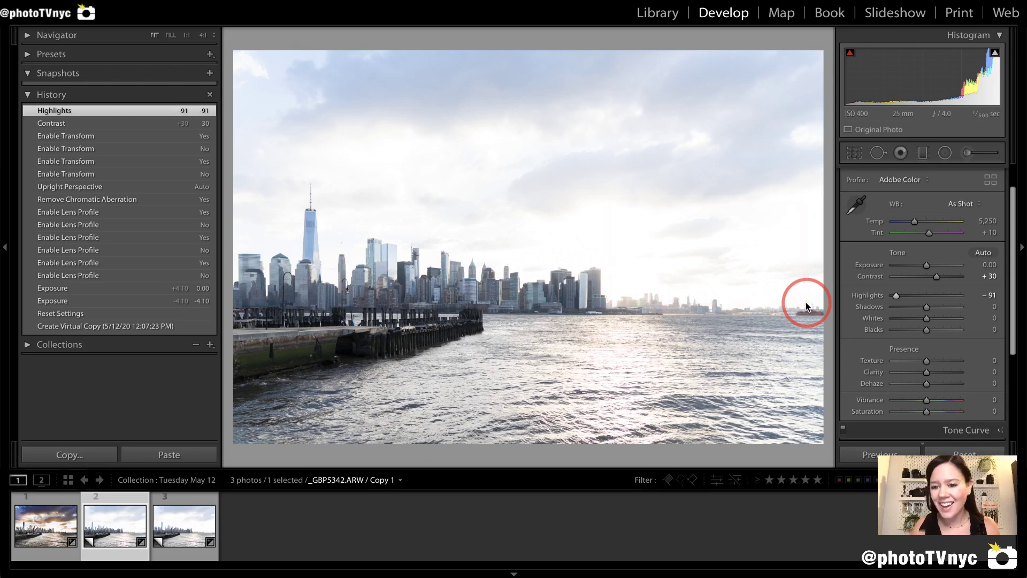
- Reset the photo's highlights to 0 to compare the effect, and bring them back down to -88
double_click(871, 294)
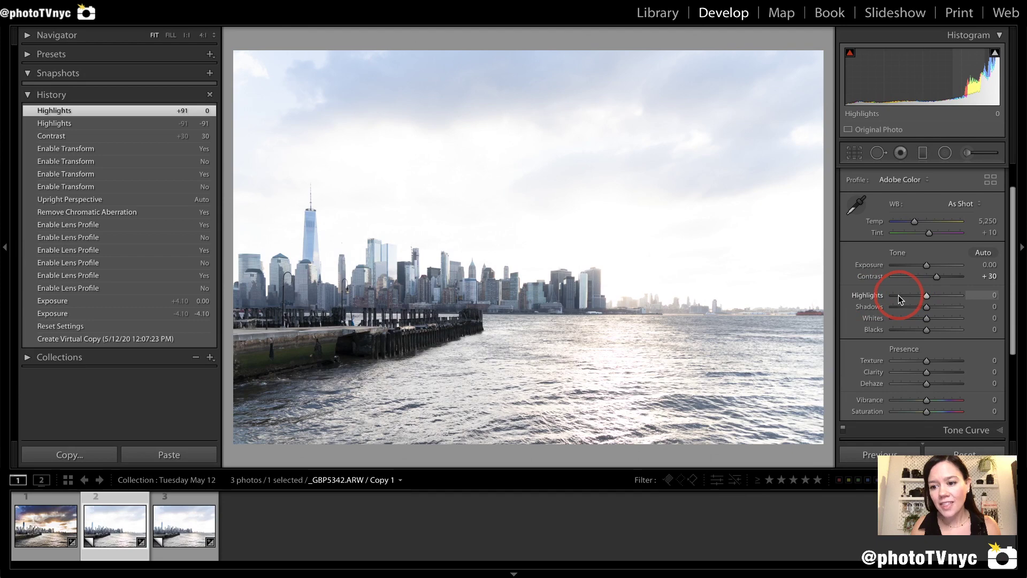
click(898, 295)
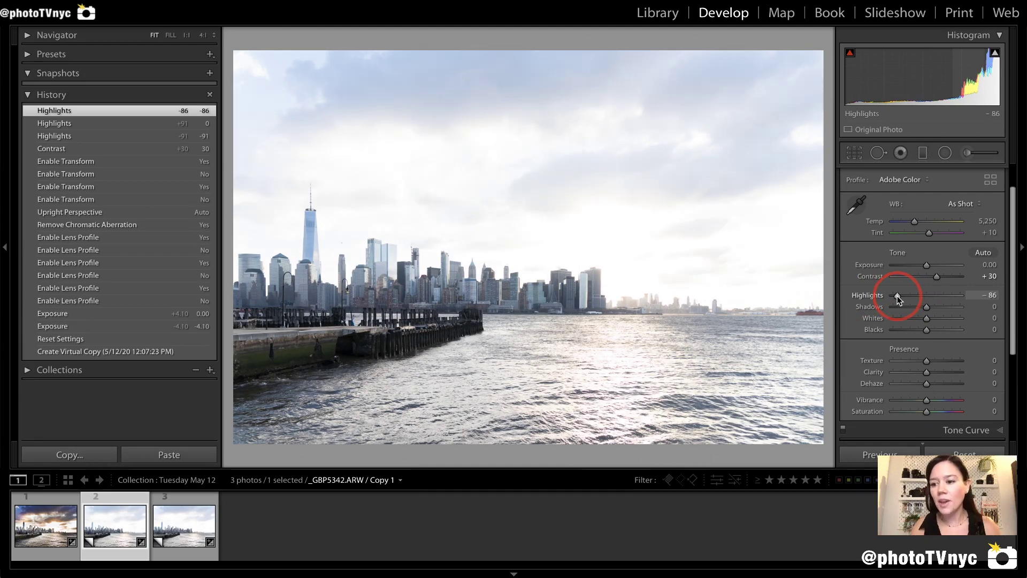
drag(897, 295, 896, 295)
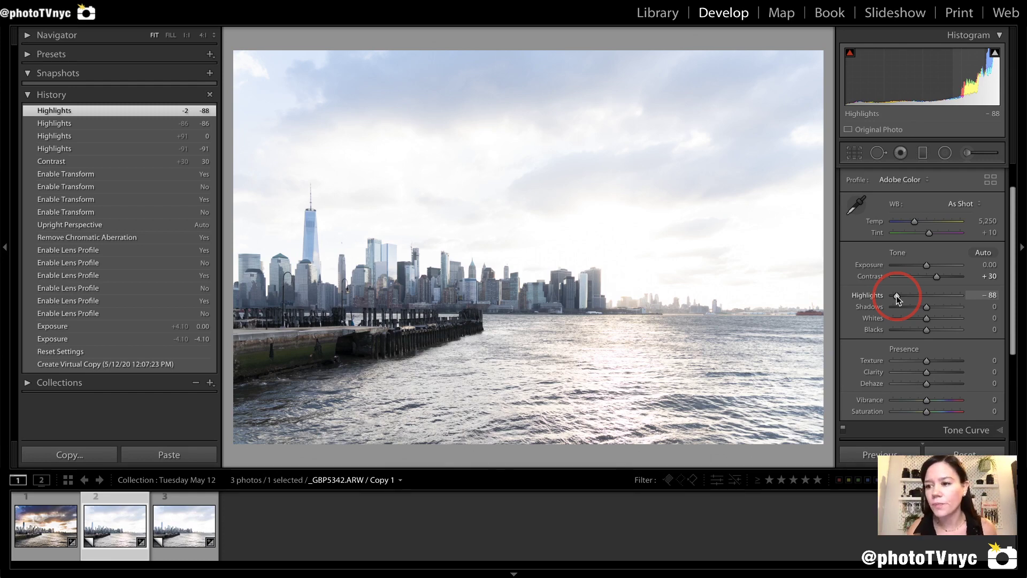
- Set the photo's dehaze to +29 and its clarity to +31
scroll(897, 296, down, 1)
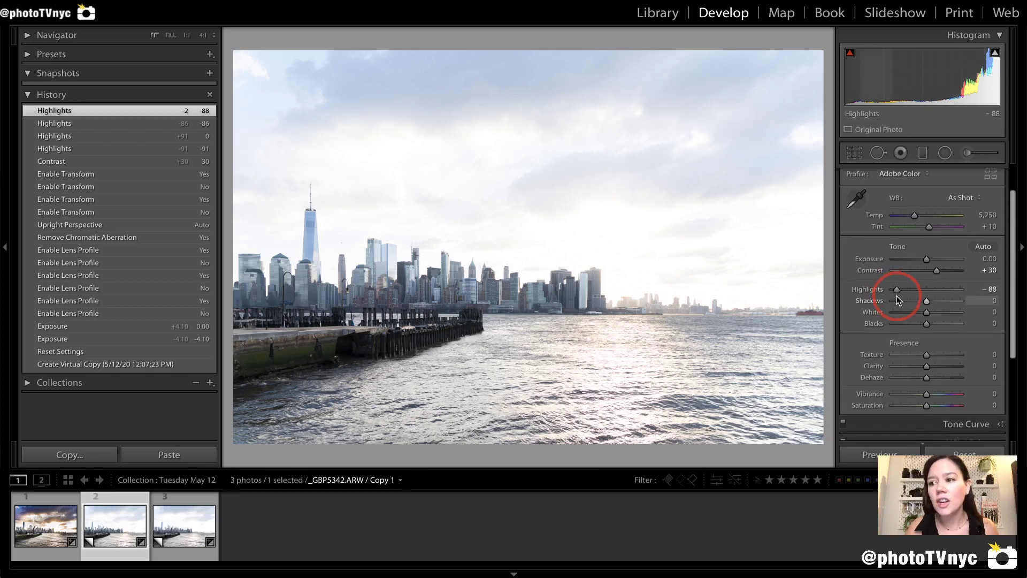
scroll(897, 295, down, 5)
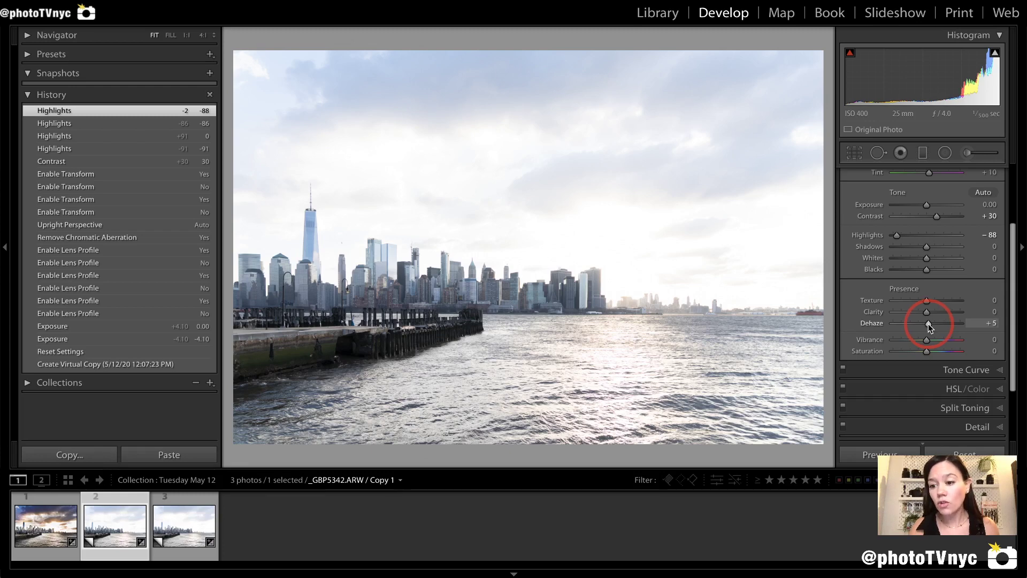
drag(929, 323, 936, 325)
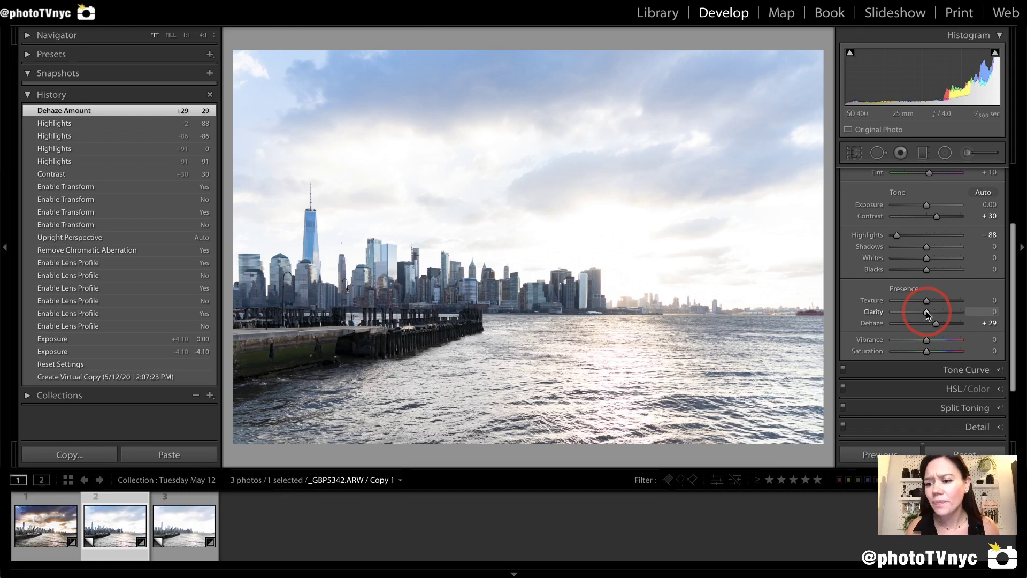
drag(926, 312, 936, 312)
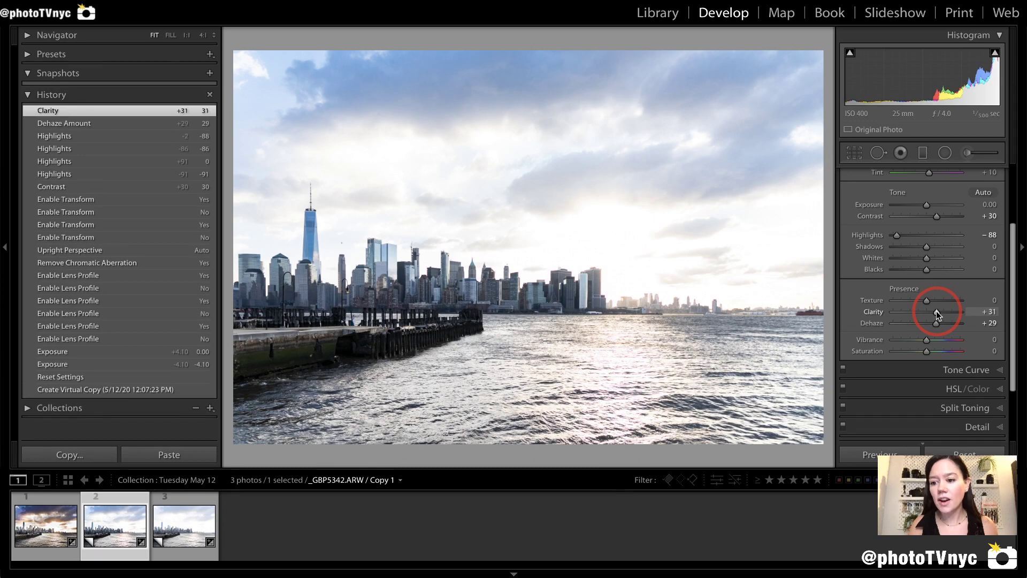
- Inspect the skyline buildings at 1:1 magnification and set the photo's texture to +28
click(489, 304)
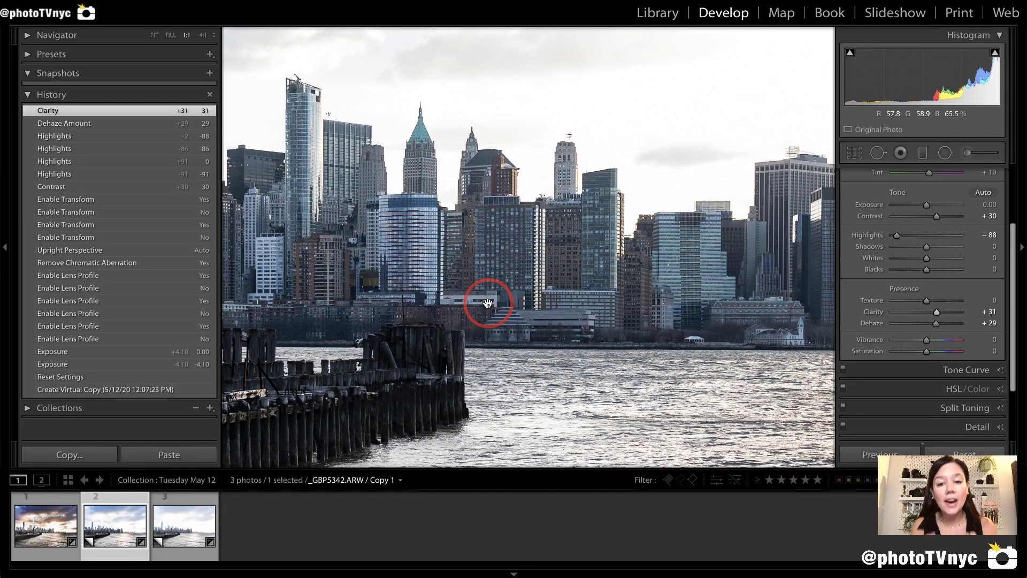
click(488, 303)
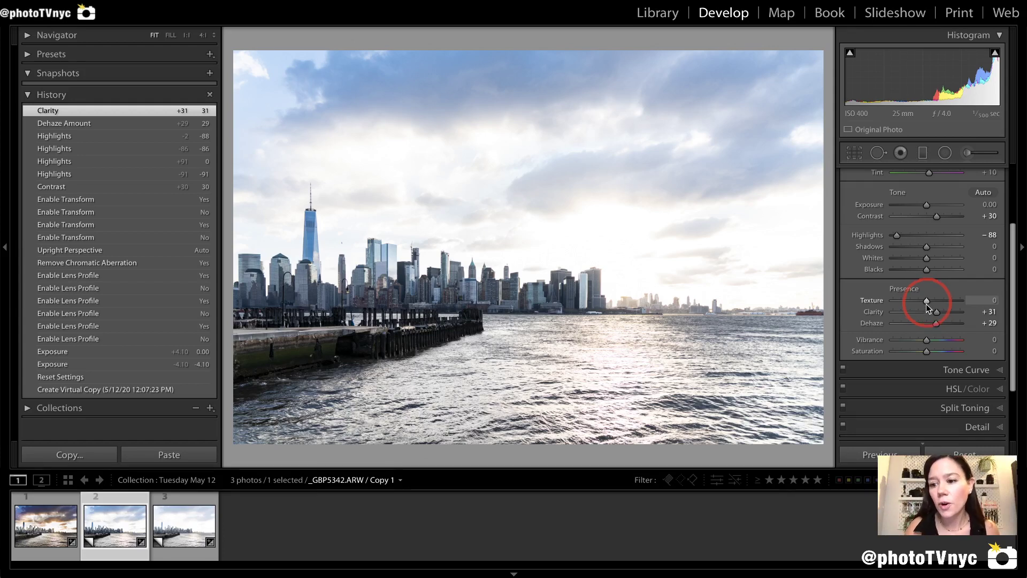
click(493, 297)
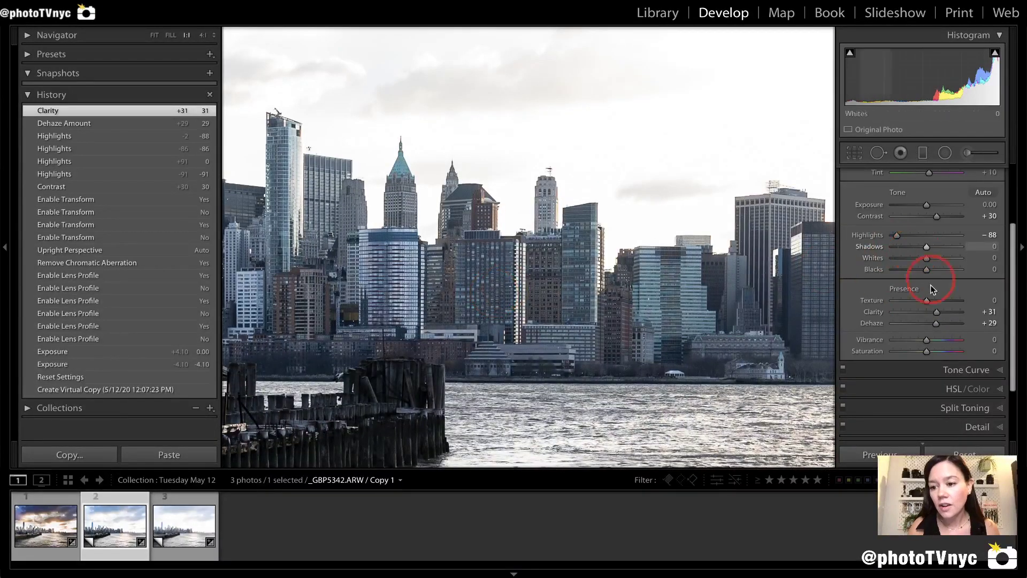
drag(926, 300, 935, 300)
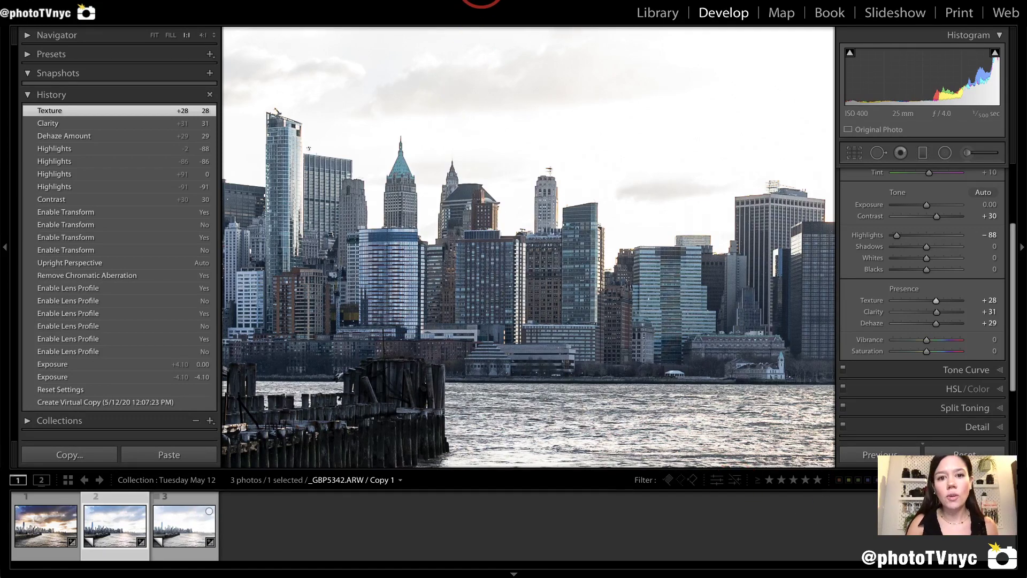
- Compare the edited Copy 1 with the unedited Copy 2 at 1:1 magnification, ending on Copy 1
click(184, 530)
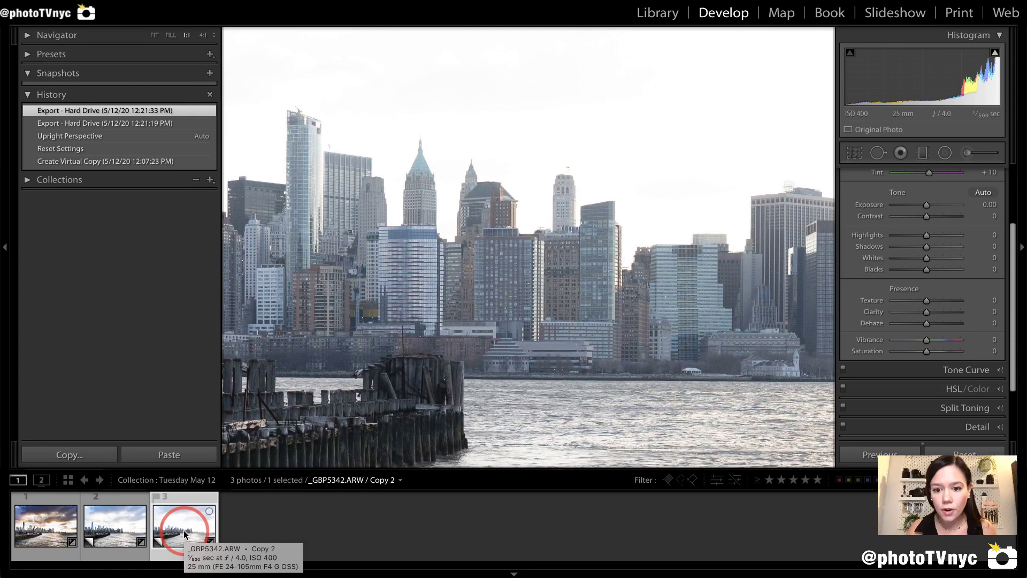
click(124, 525)
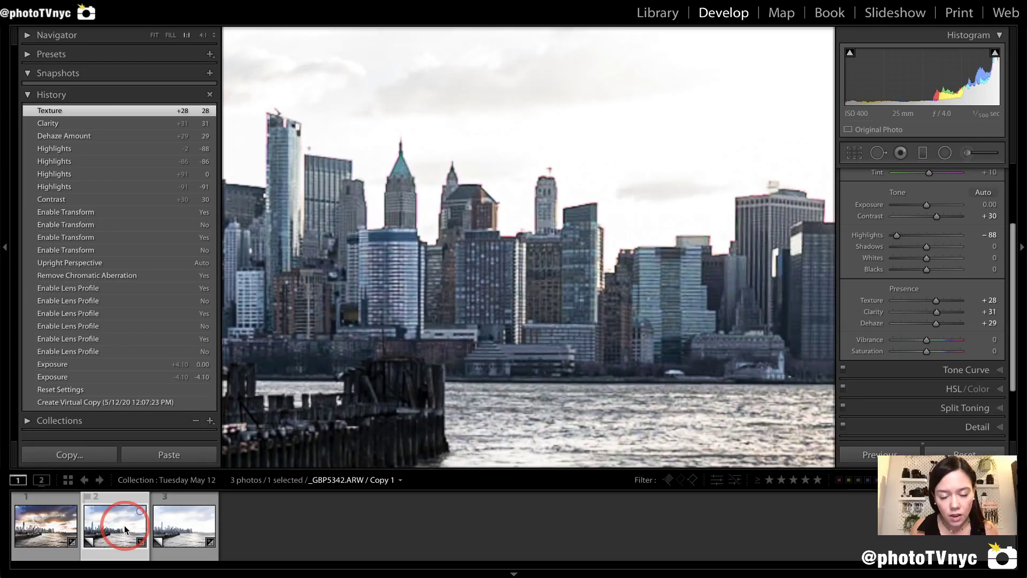
click(179, 527)
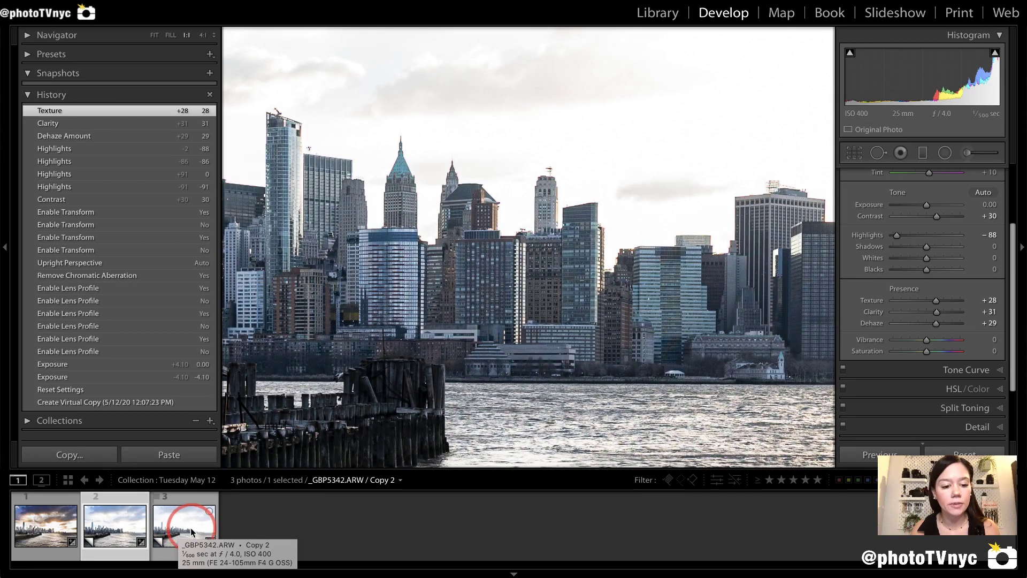
click(104, 531)
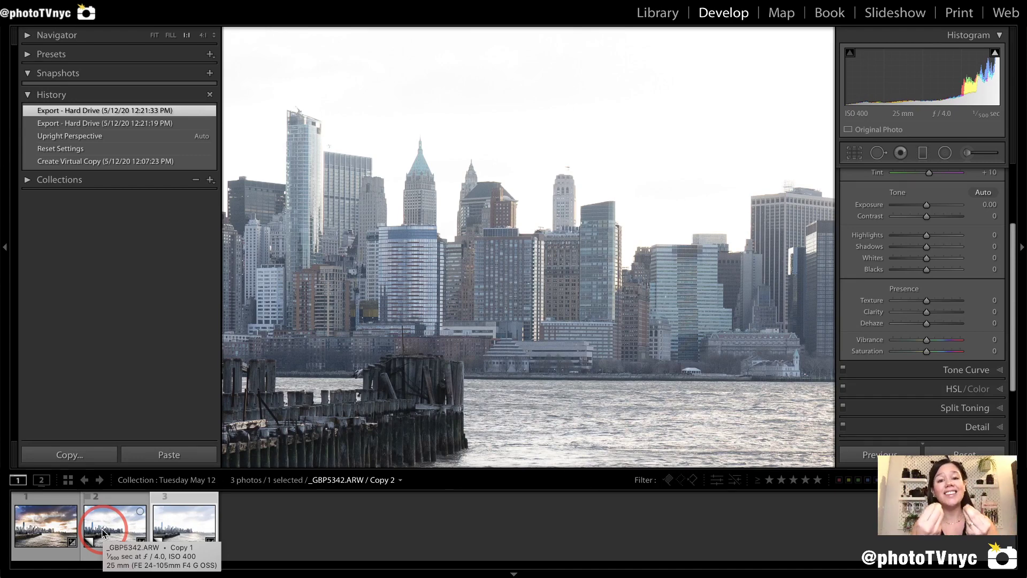
click(100, 539)
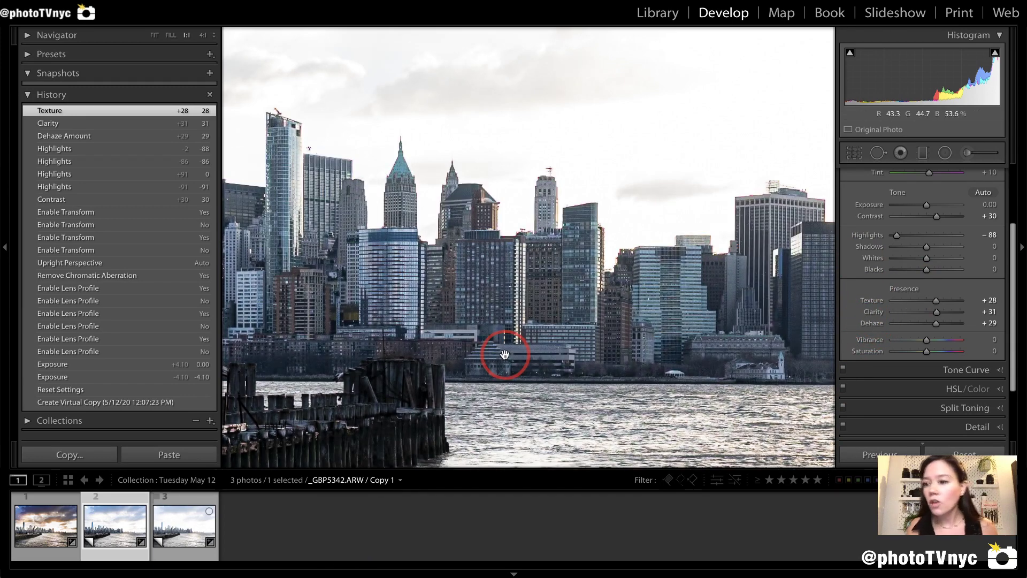
- Fit the whole photo in view, check its date and exposure details in the info overlay, and hide the overlay
scroll(906, 277, up, 3)
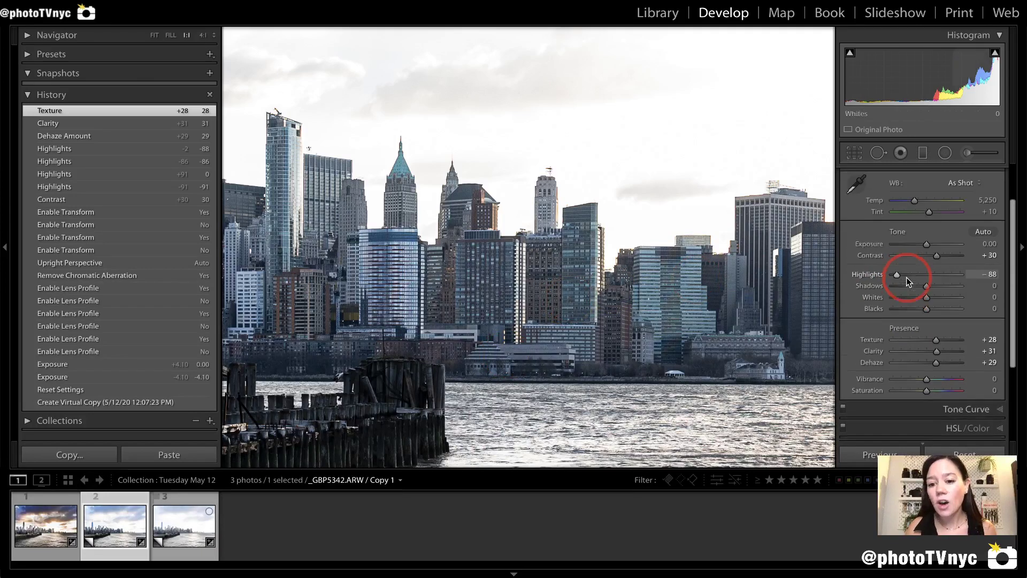
click(634, 304)
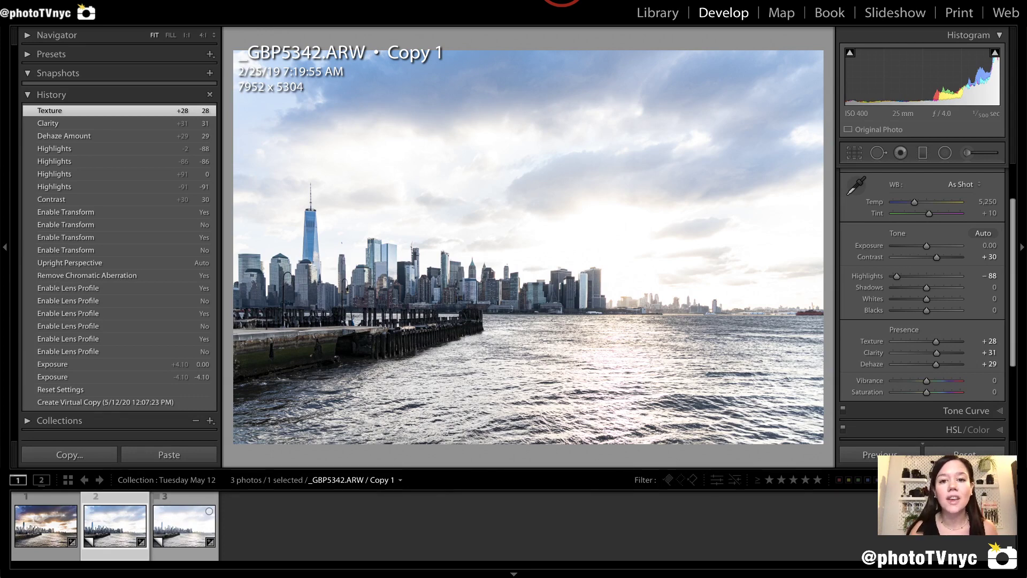
key(i)
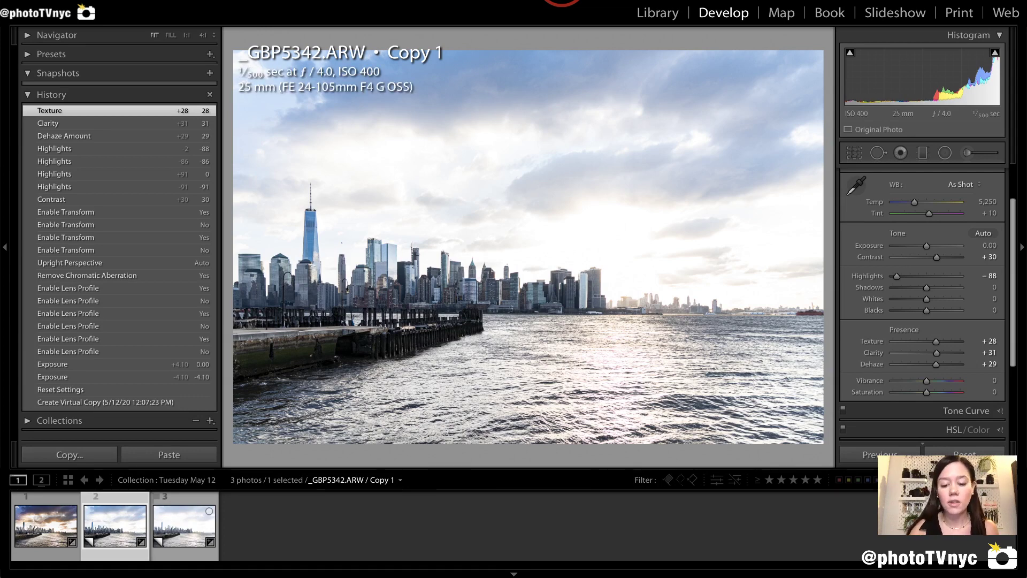
key(i)
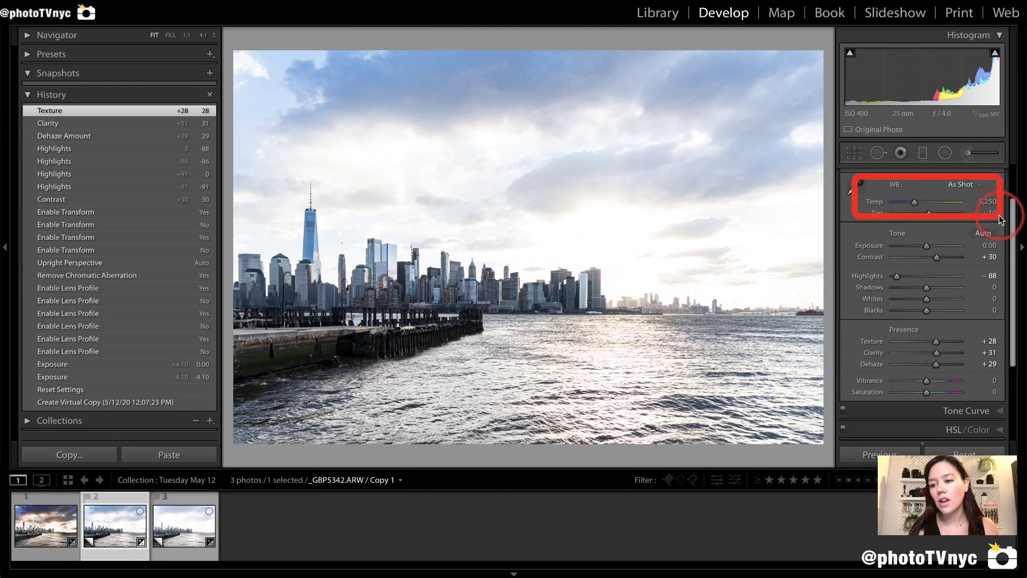
- Warm the white balance temperature to 5,779, try an extreme value of 46,647, and undo that last change
scroll(1001, 220, up, 2)
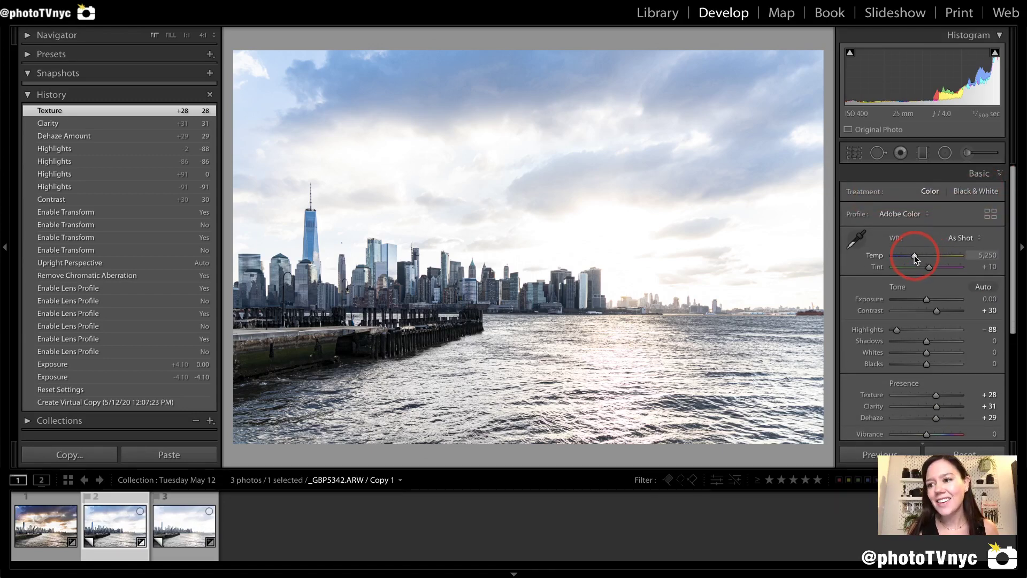
drag(914, 256, 918, 256)
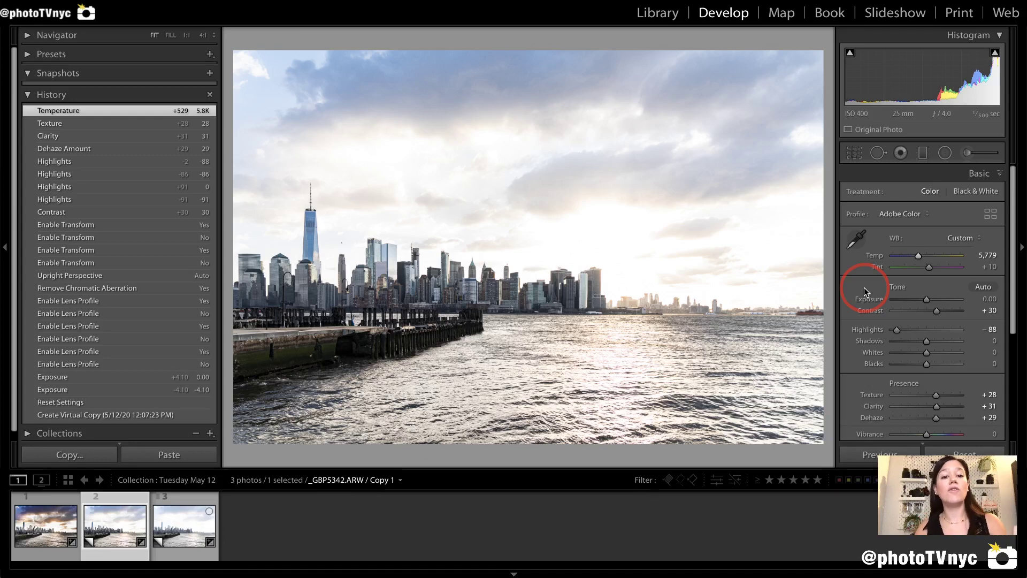
drag(918, 255, 959, 256)
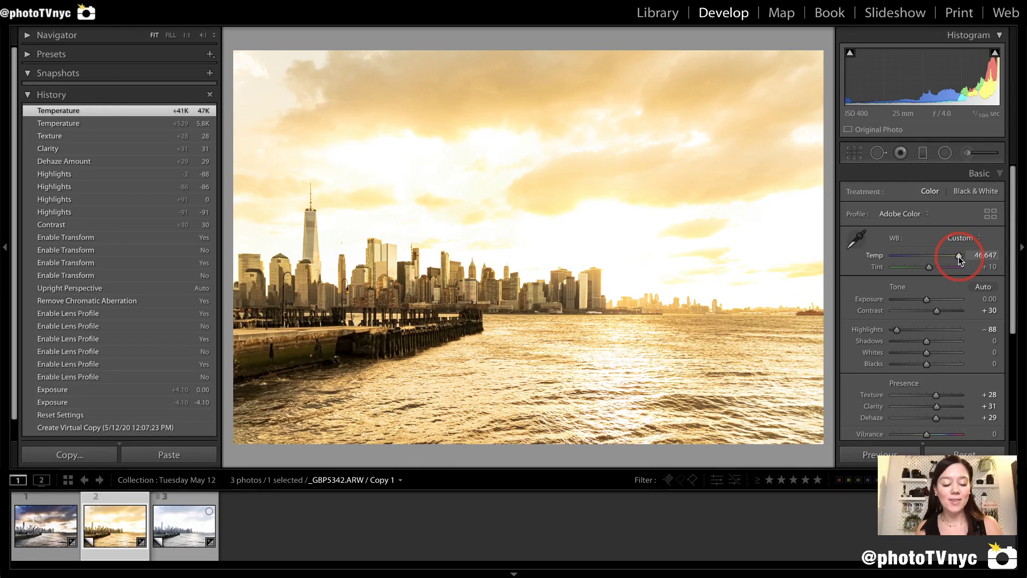
key(ctrl+z)
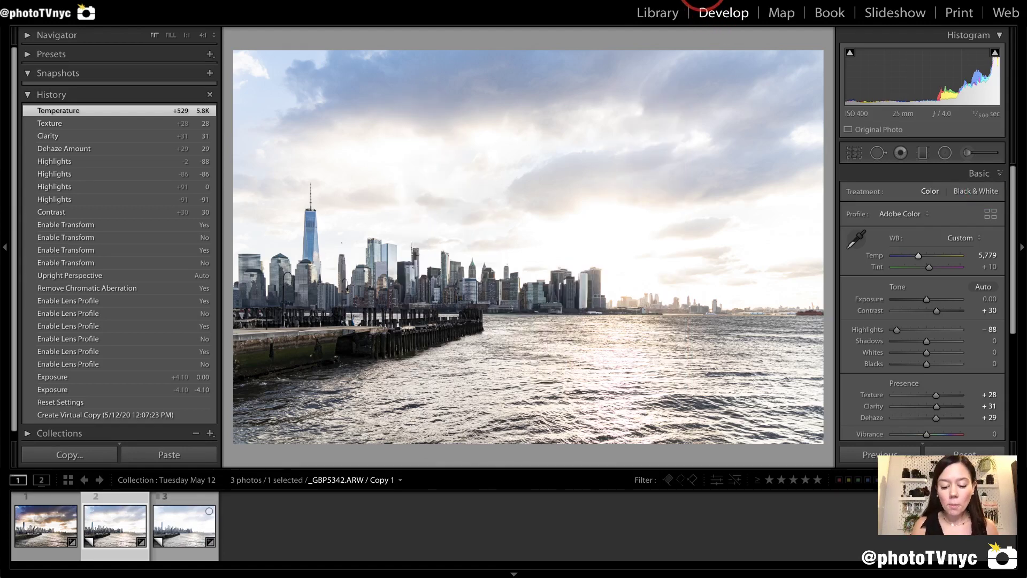
- Reset the Graduated Filter's sliders, draw a slightly tilted gradient from the middle of the sky down to the skyline, and check its mask overlay
key(m)
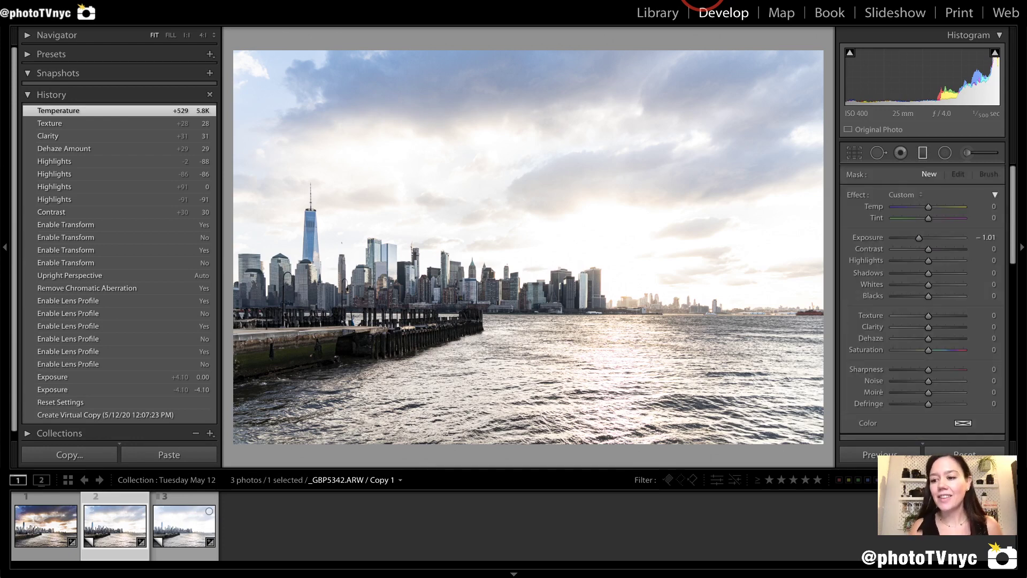
double_click(856, 194)
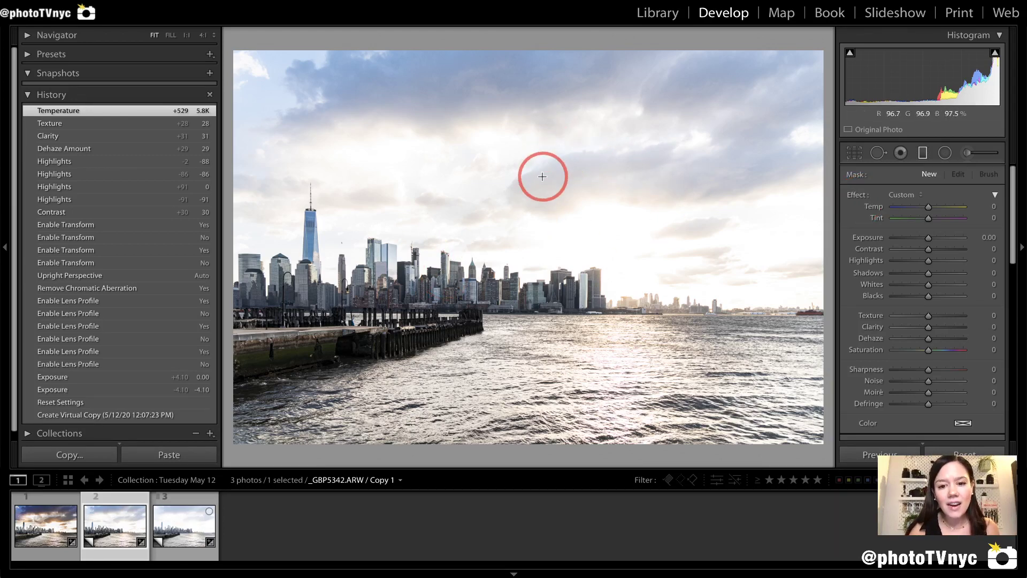
drag(539, 171, 529, 271)
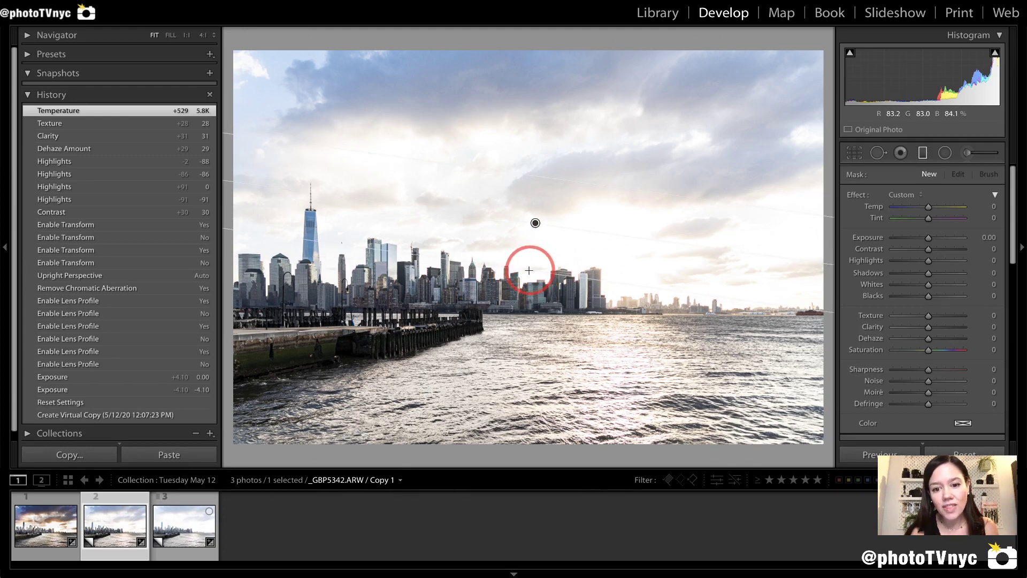
click(312, 209)
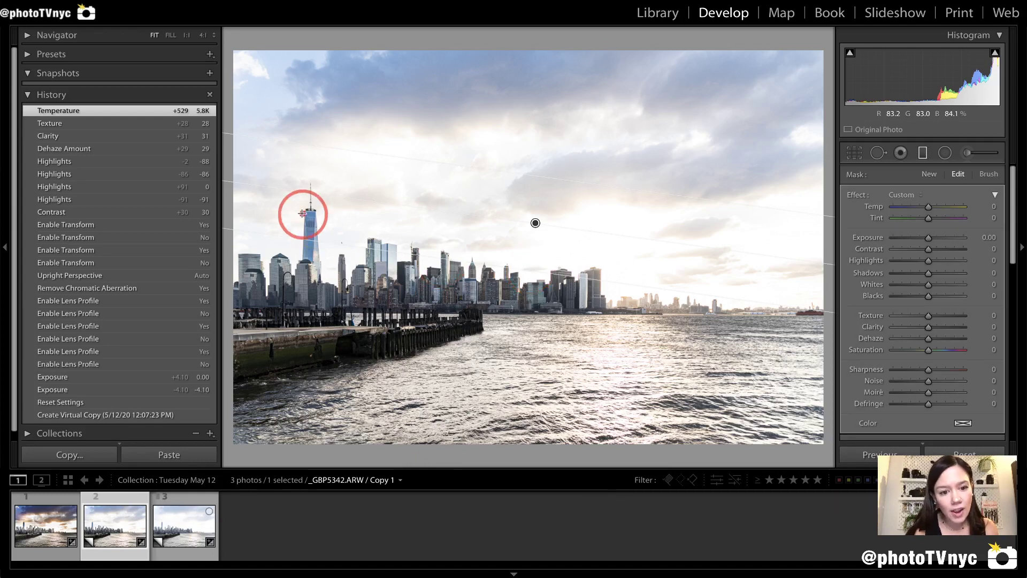
key(o)
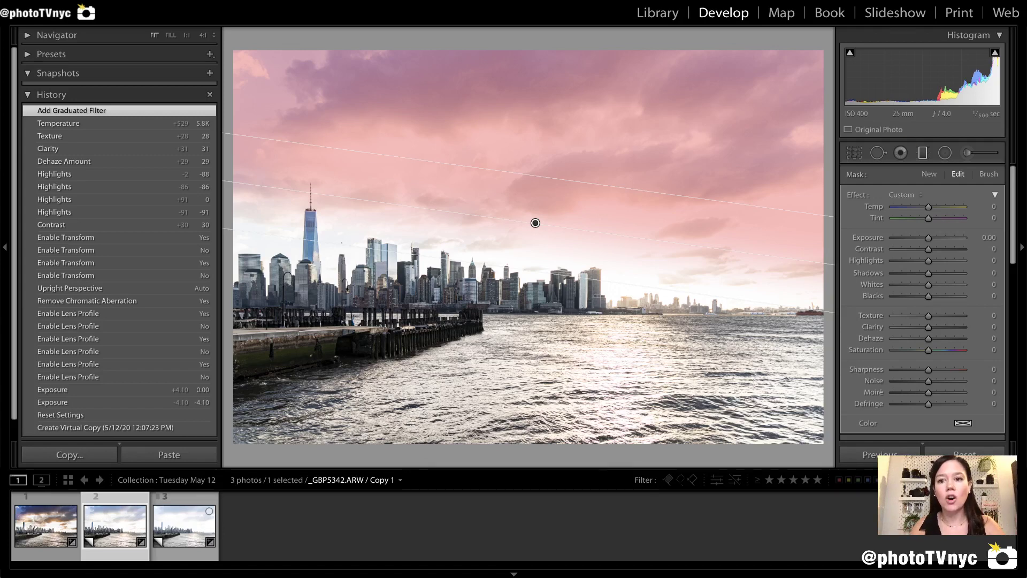
key(o)
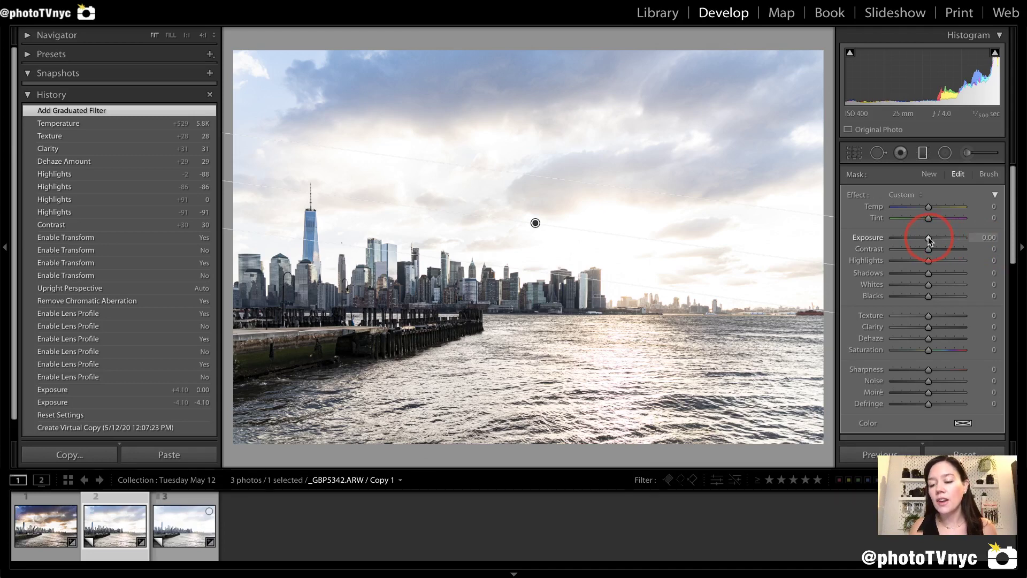
- Lower the graduated filter's exposure to -2.02, shift the gradient slightly down across the sky, and tilt it more steeply toward the horizon
drag(929, 236, 911, 239)
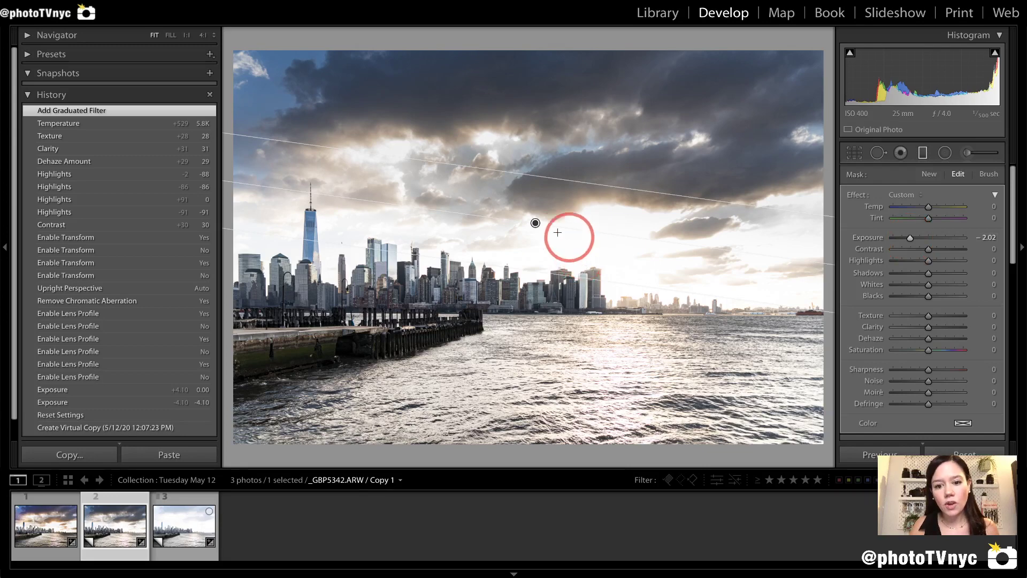
drag(535, 223, 551, 240)
drag(769, 262, 797, 281)
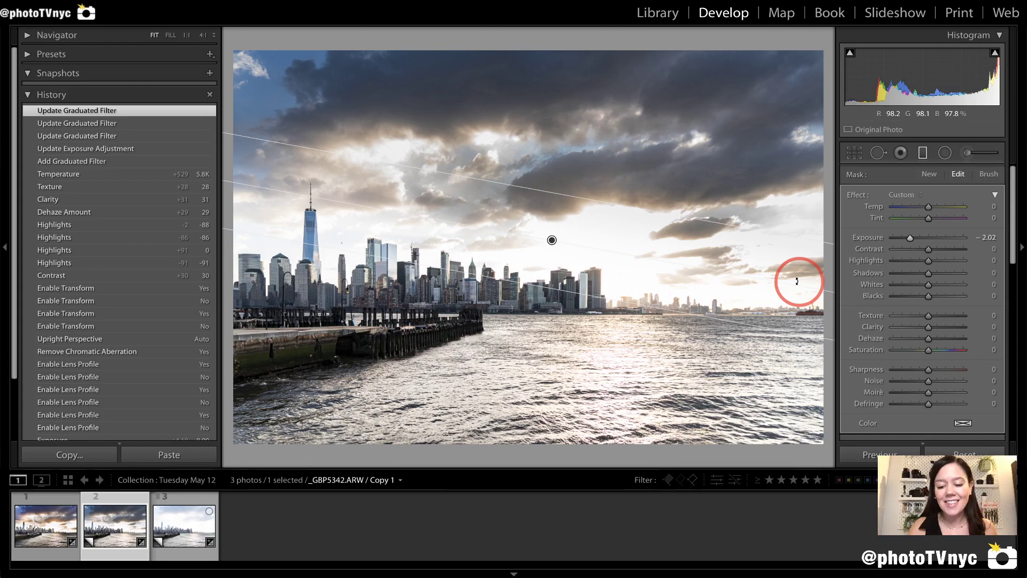
- View the unedited copy of the photo for comparison, and lower the edited version's sky gradient highlights to -100
click(194, 528)
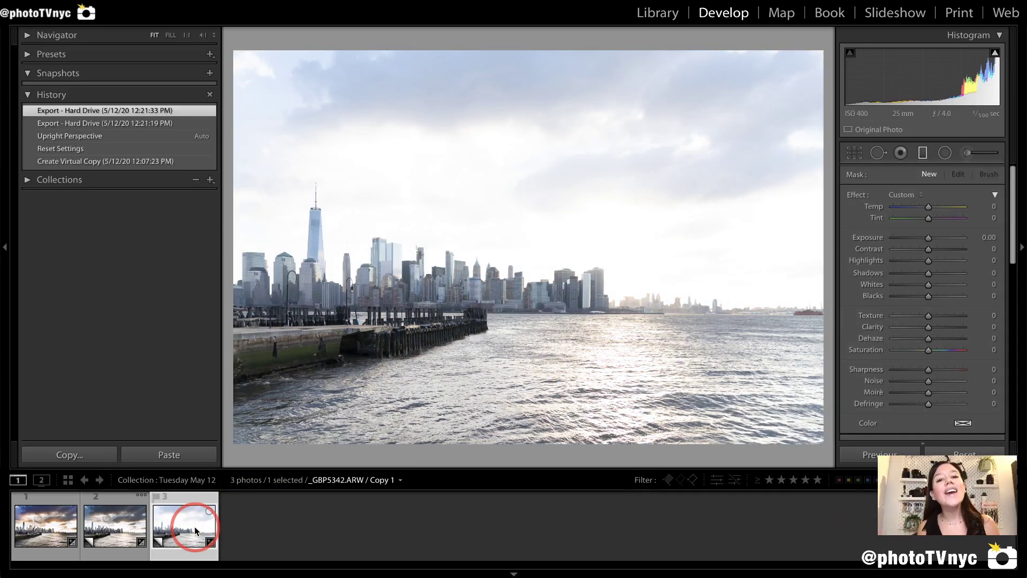
click(113, 529)
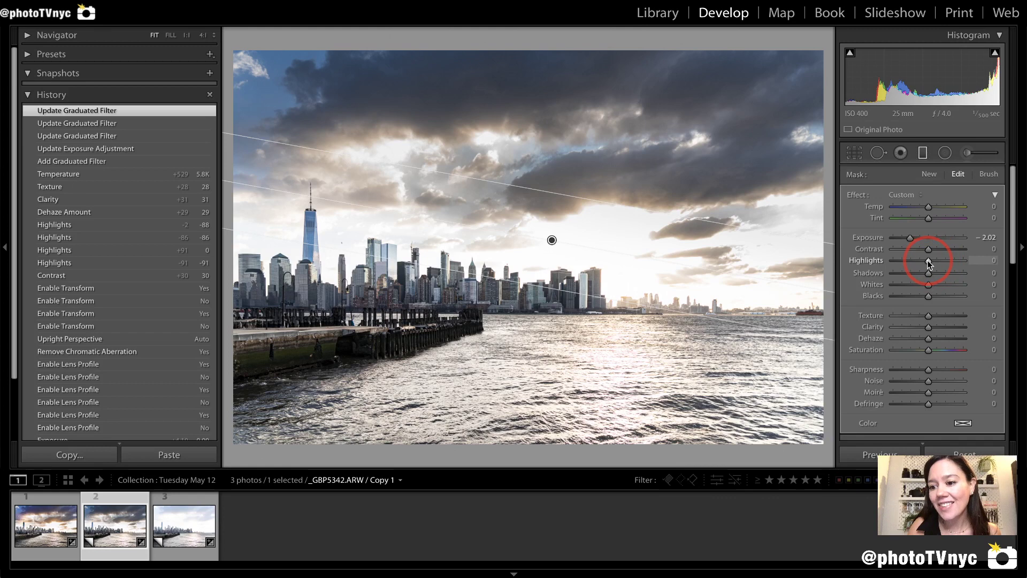
drag(928, 262, 886, 264)
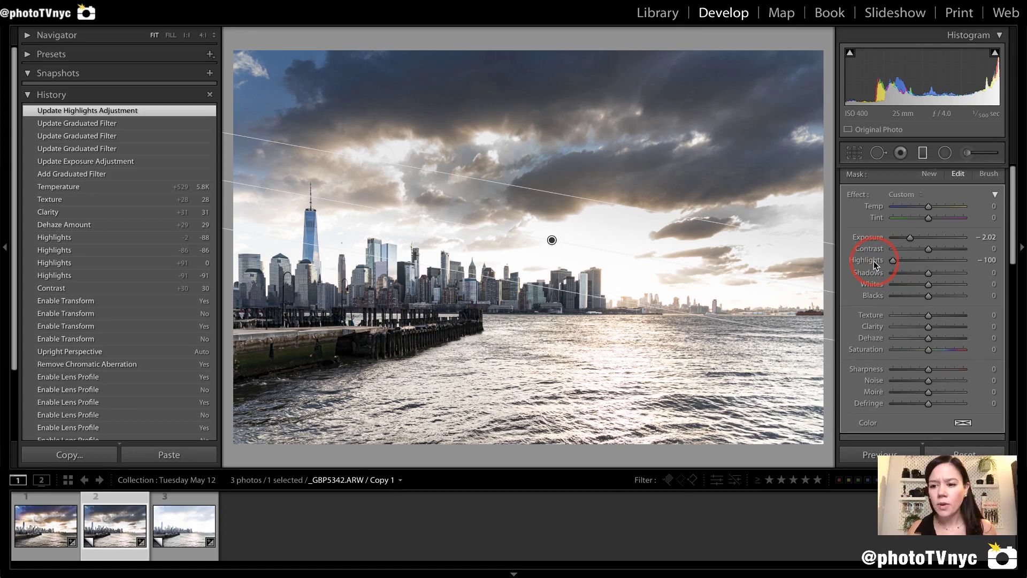
- Raise the sky gradient's contrast to 10 and its dehaze to 13
scroll(875, 264, down, 2)
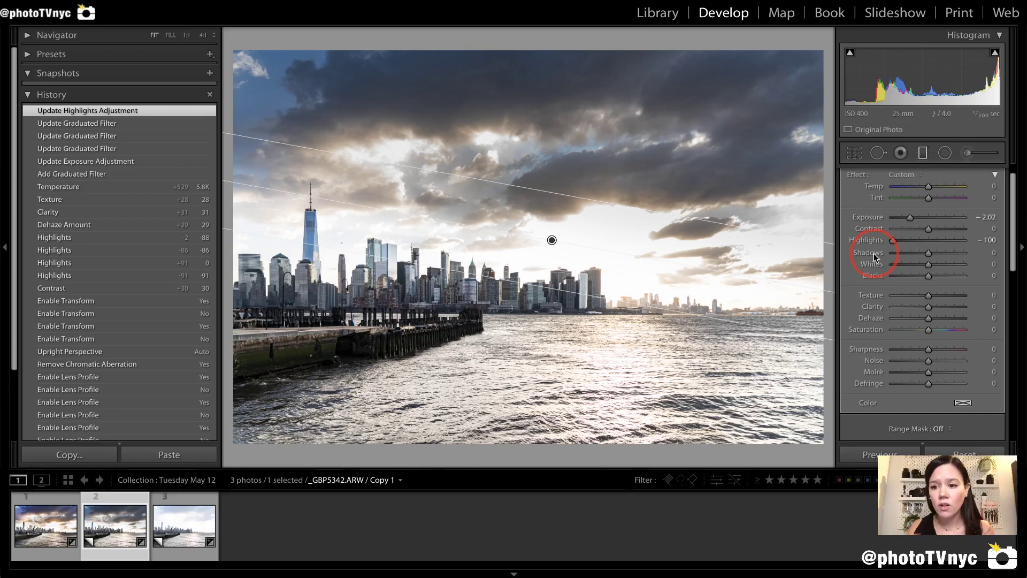
scroll(874, 252, down, 1)
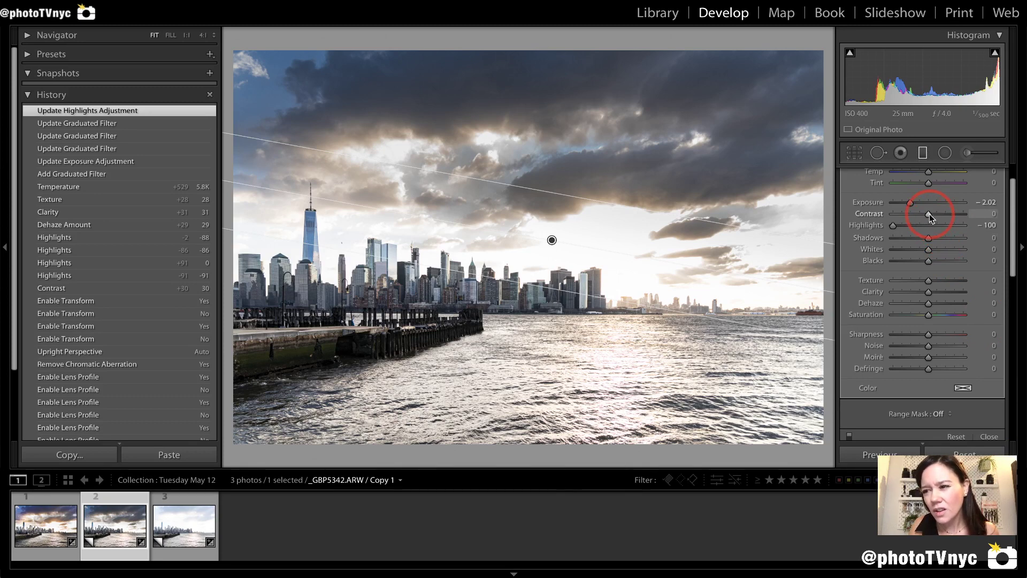
drag(930, 213, 932, 214)
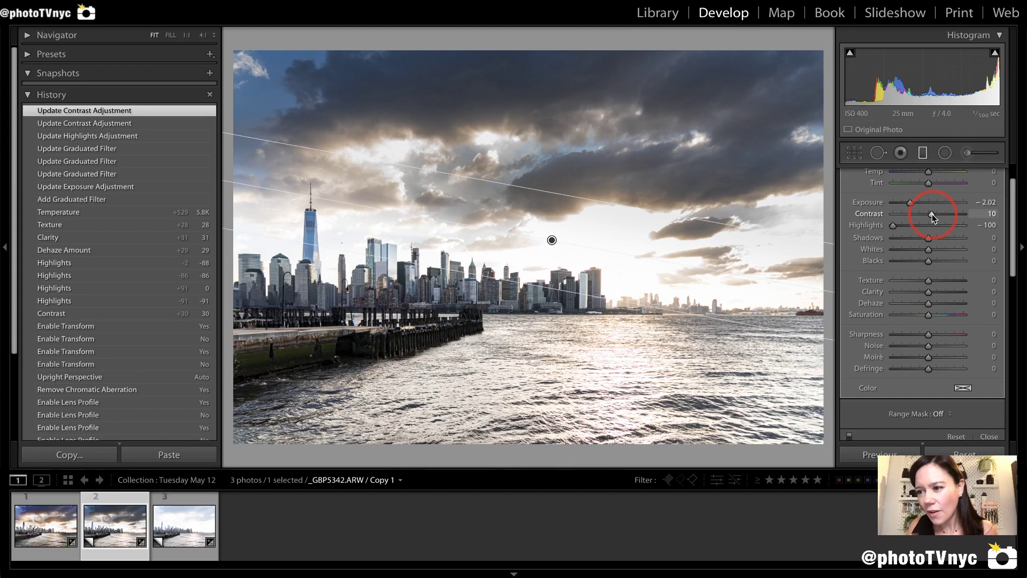
scroll(931, 214, down, 3)
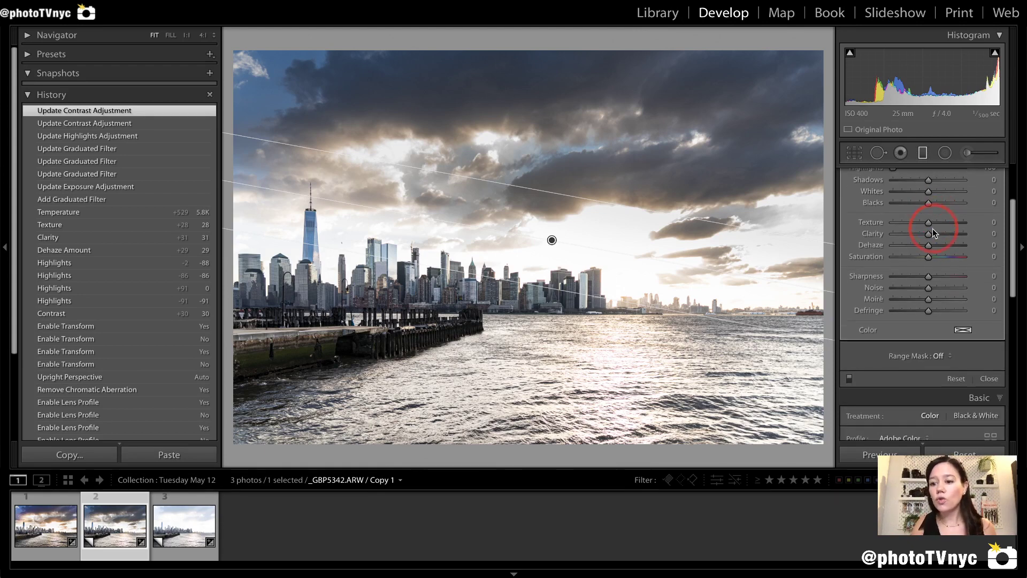
click(857, 236)
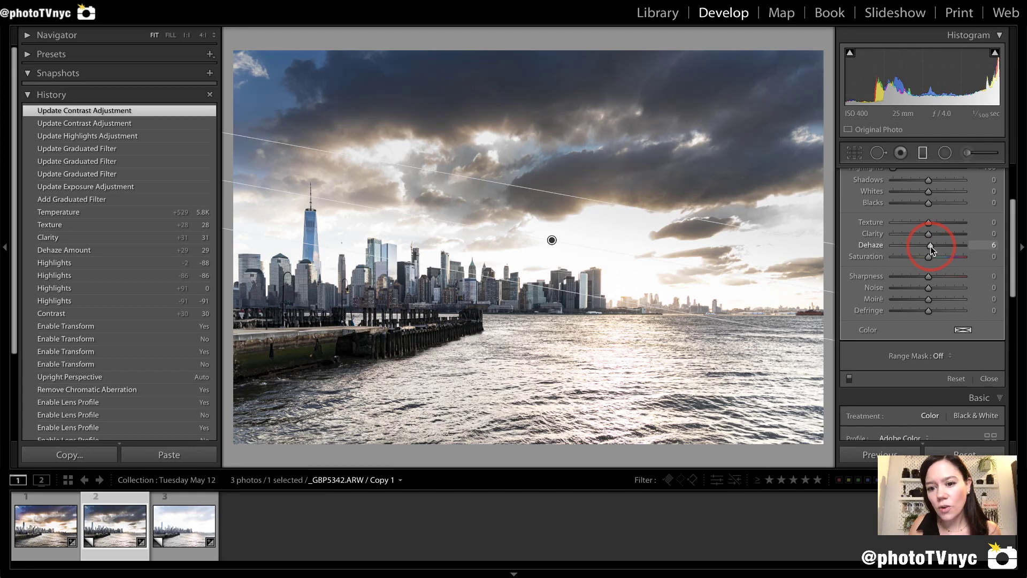
drag(930, 246, 933, 246)
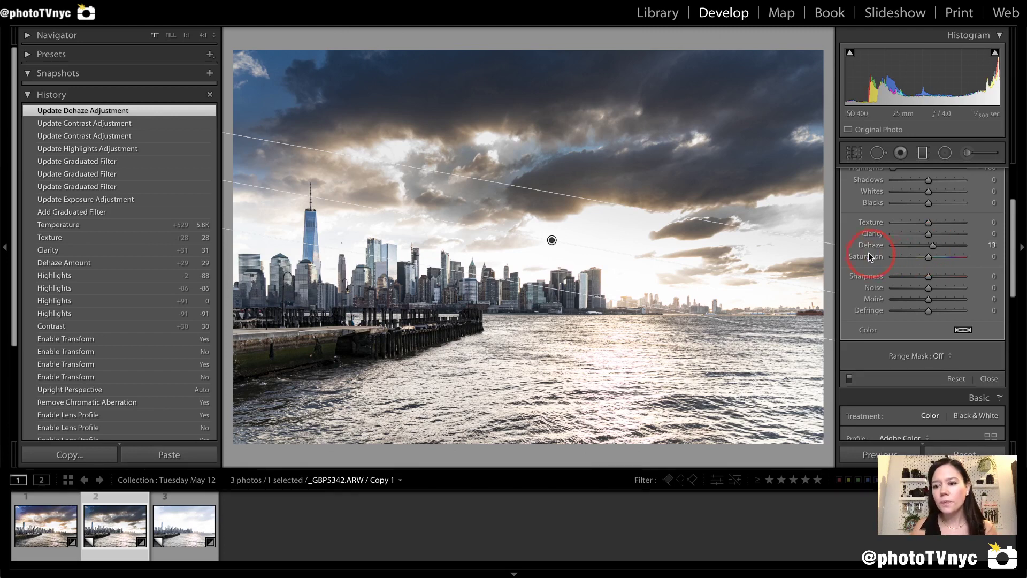
- Warm the sky gradient's temperature to 13 and set its exposure to -1.27
scroll(855, 246, up, 4)
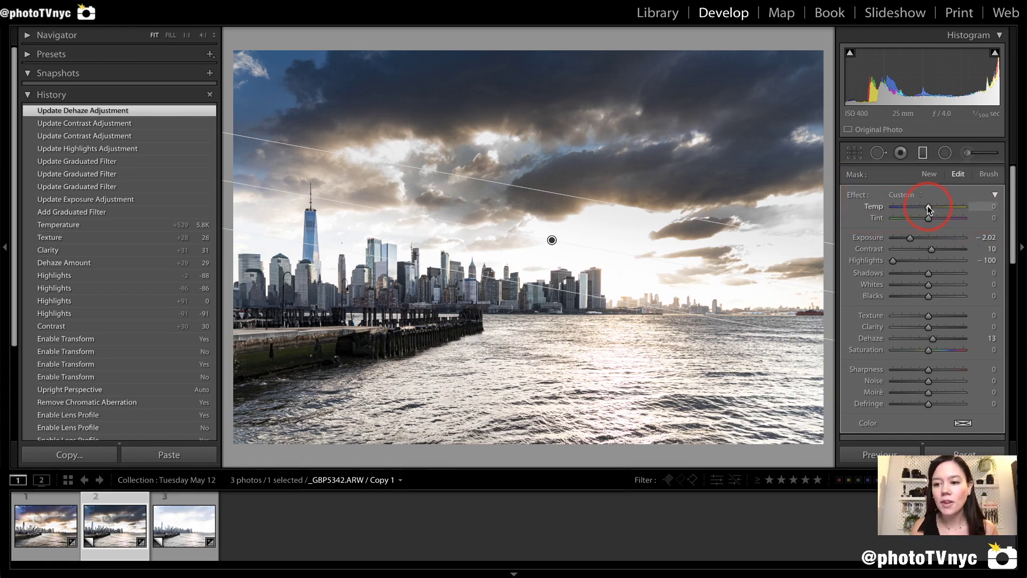
drag(928, 207, 933, 209)
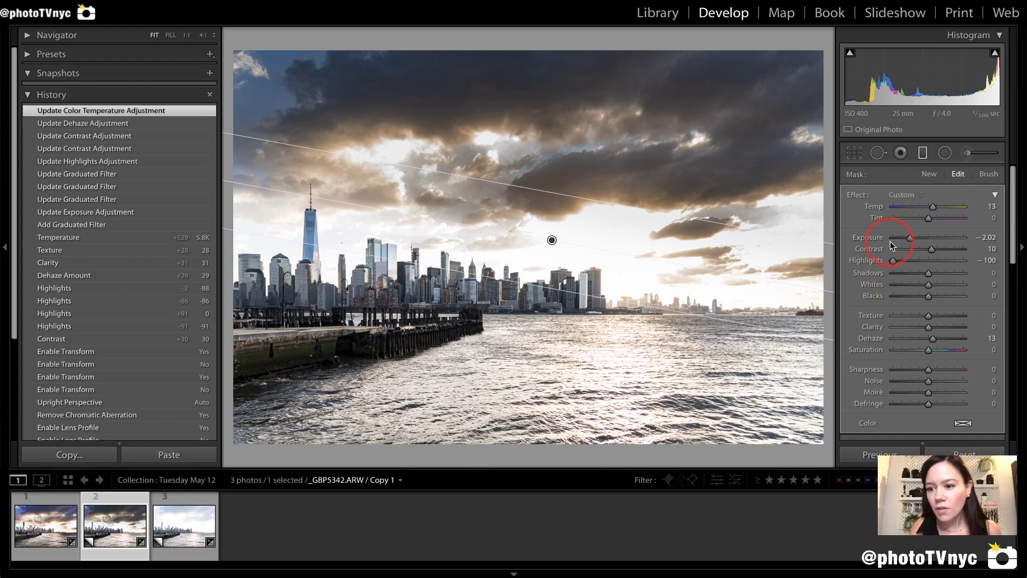
drag(910, 238, 917, 241)
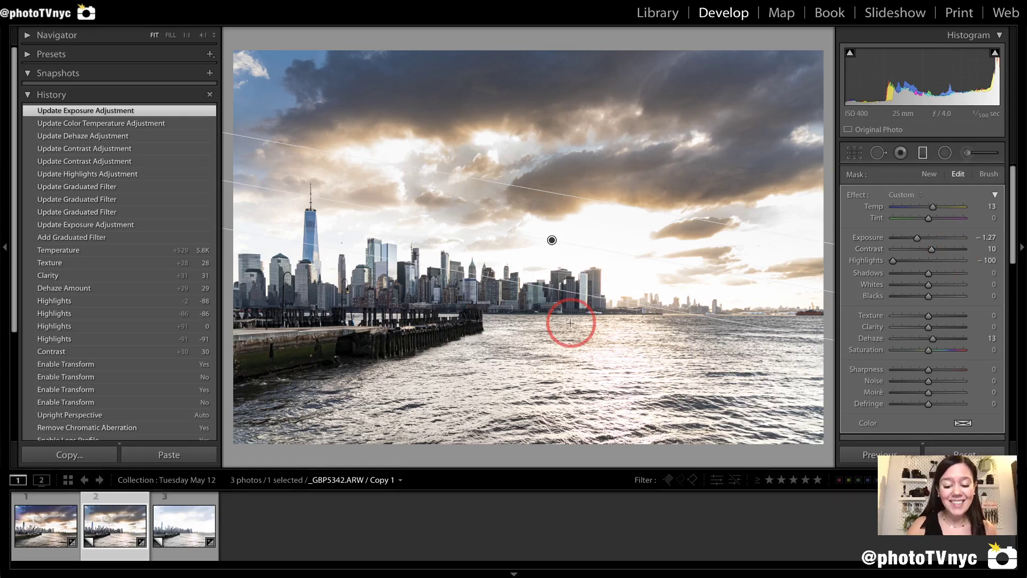
- Add a second, slightly tilted graduated filter from the water up to the skyline and lower its exposure to -1.05
click(930, 174)
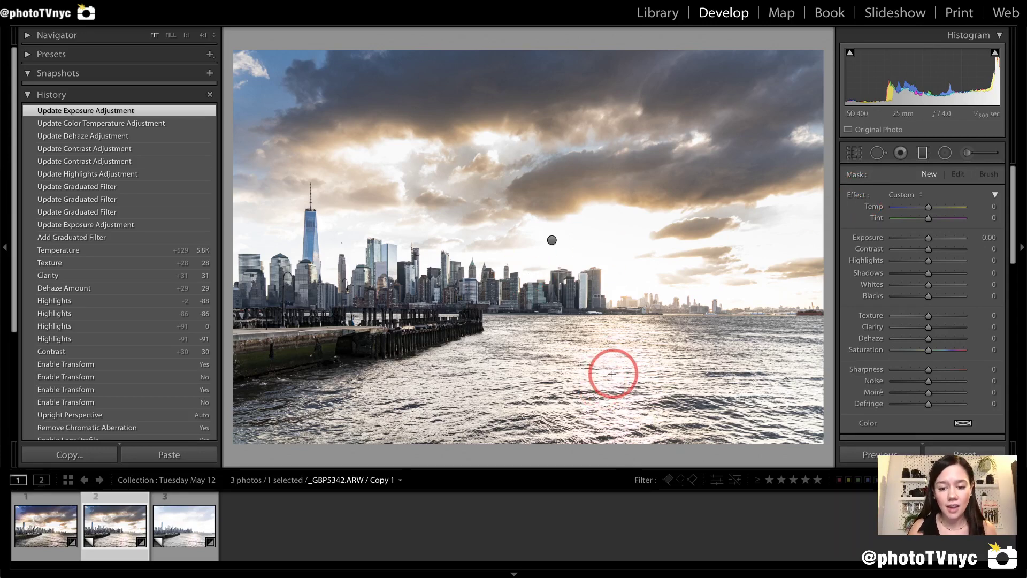
drag(608, 362, 596, 302)
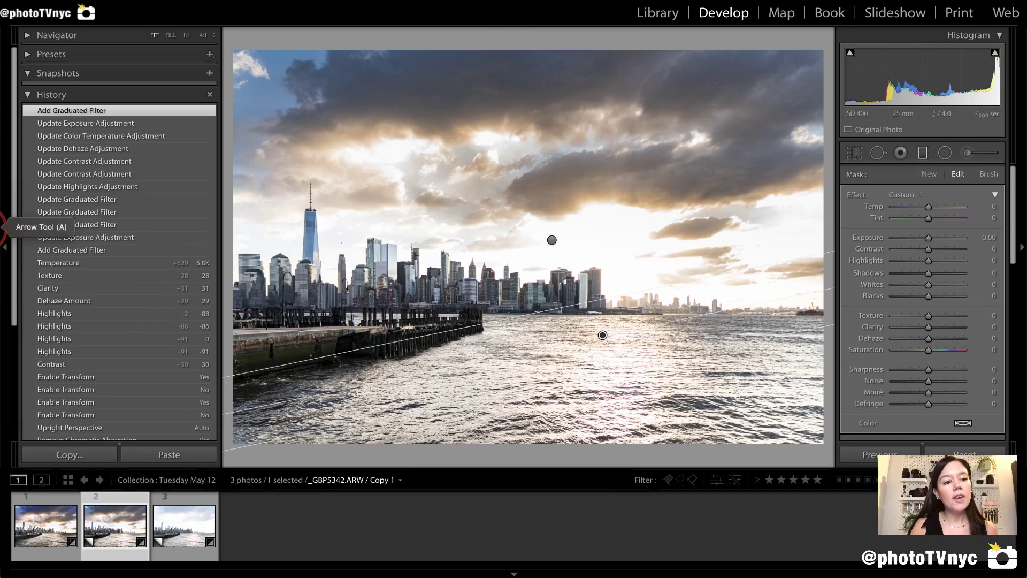
click(556, 454)
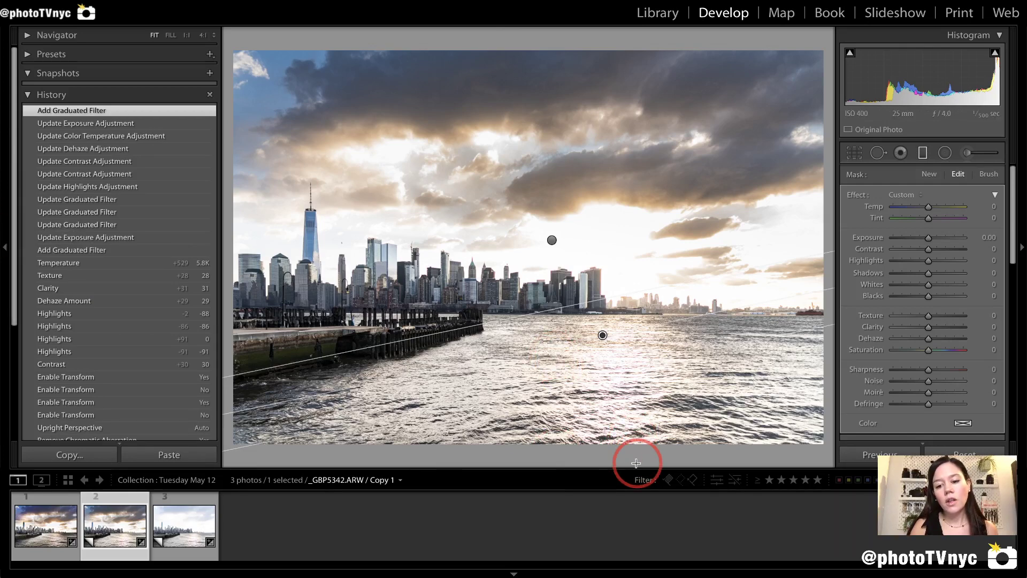
mouse_move(555, 337)
mouse_down()
mouse_move(642, 458)
mouse_move(638, 500)
mouse_up()
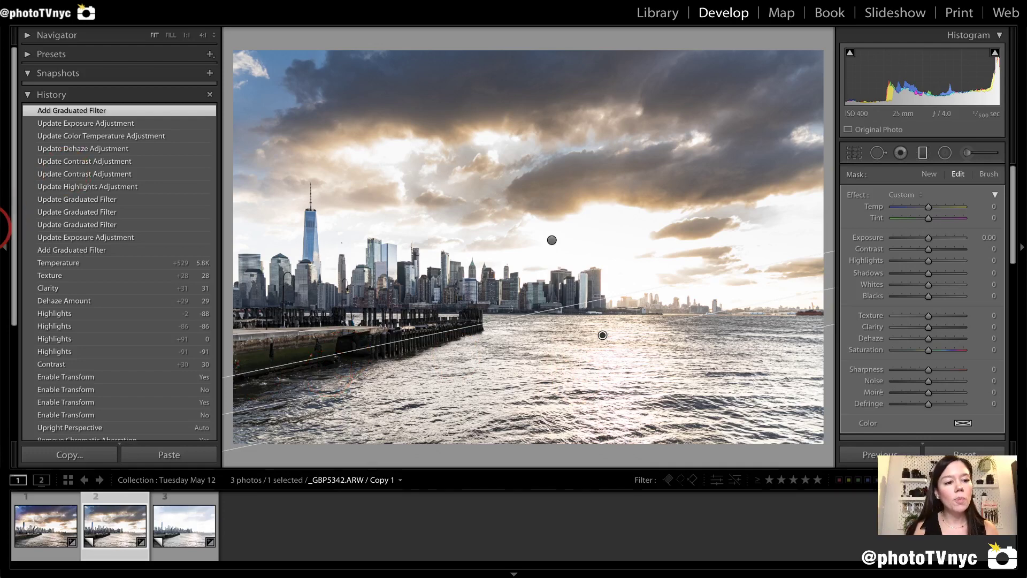
drag(583, 306, 612, 376)
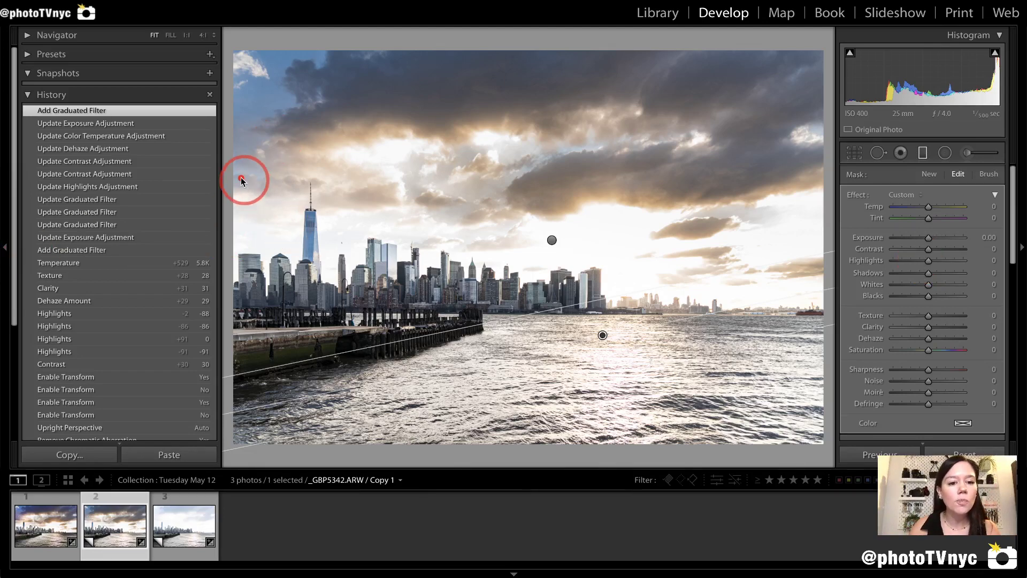
mouse_move(240, 178)
mouse_down()
mouse_move(576, 287)
mouse_move(718, 300)
mouse_move(730, 332)
mouse_move(720, 361)
mouse_move(724, 352)
mouse_up()
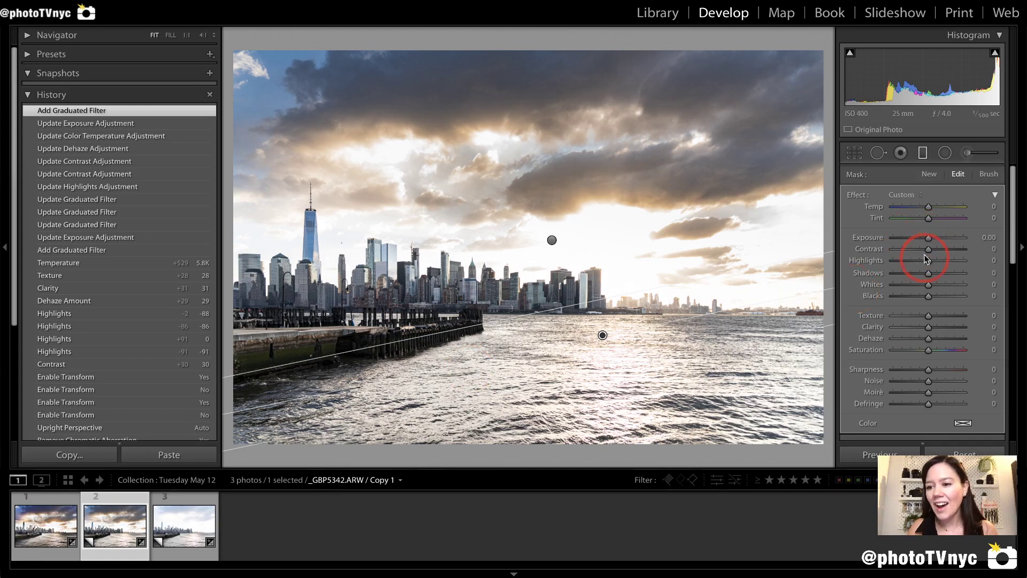
drag(929, 239, 920, 238)
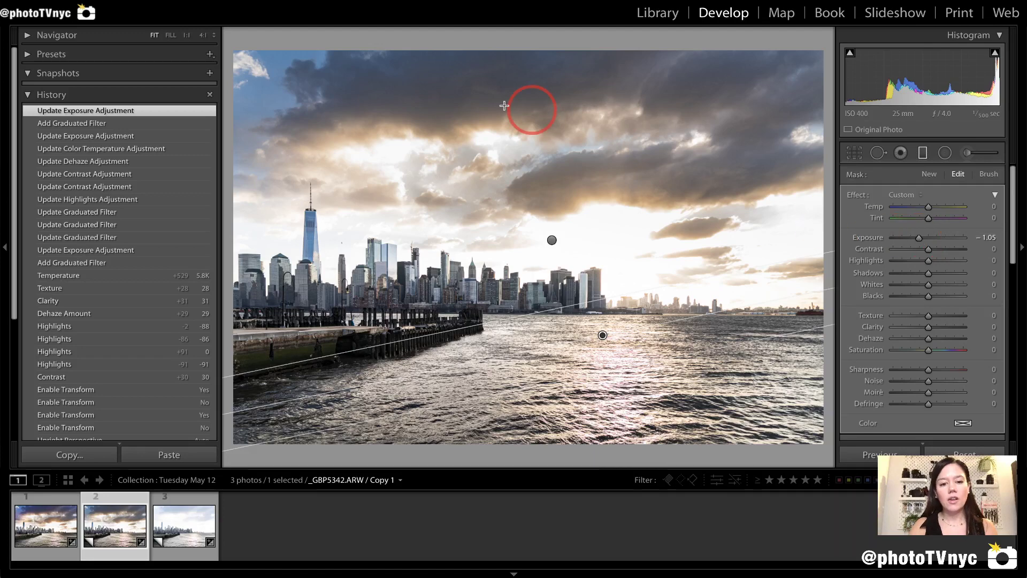
mouse_move(239, 175)
mouse_down()
mouse_move(523, 310)
mouse_move(618, 335)
mouse_move(759, 330)
mouse_up()
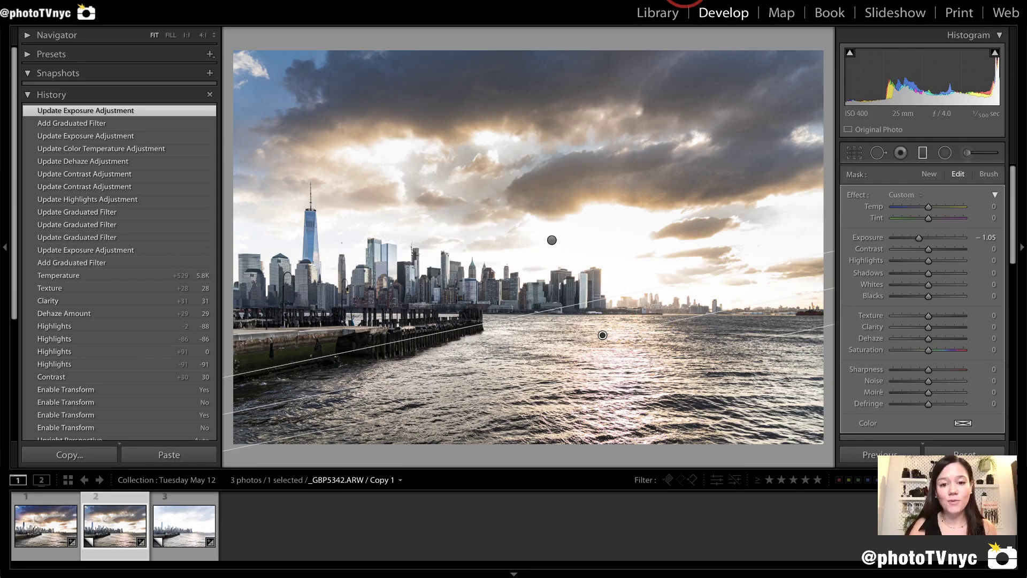
- Paint an Adjustment Brush stroke over the skyline buildings, and check the brush settings and the mask overlay
key(k)
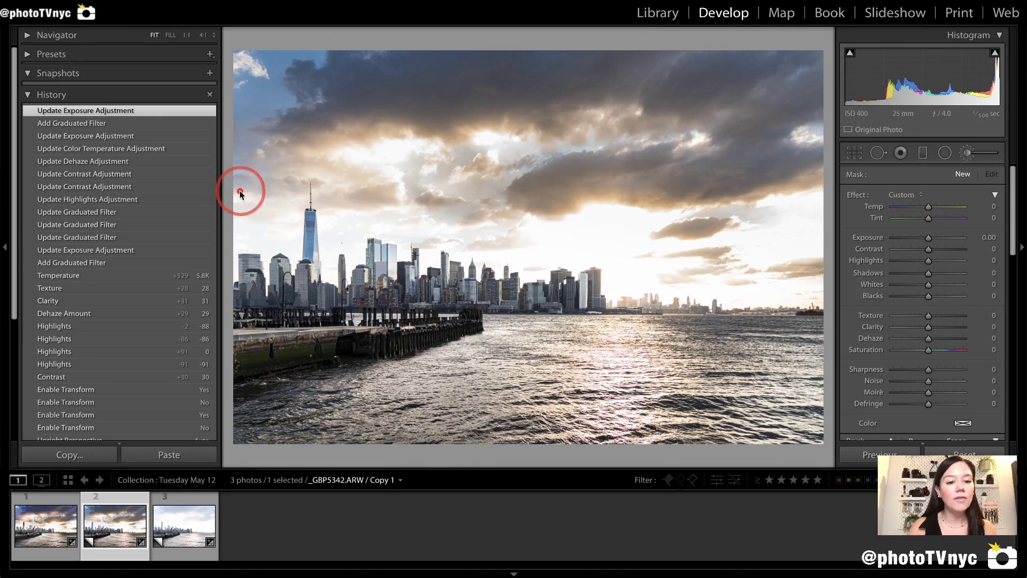
mouse_move(240, 193)
mouse_down()
mouse_move(435, 280)
mouse_move(572, 316)
mouse_move(629, 319)
mouse_move(624, 328)
mouse_up()
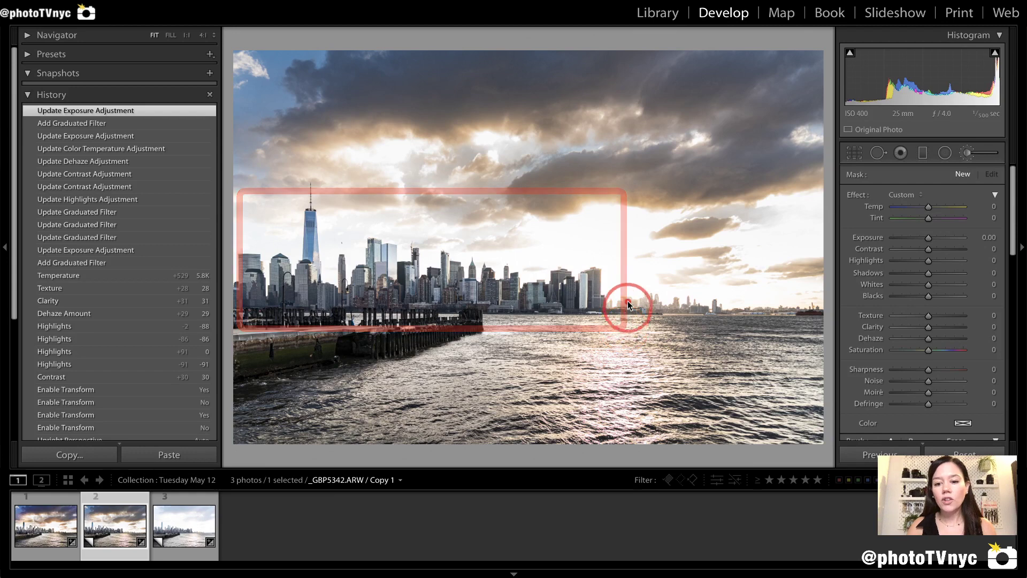
mouse_move(617, 275)
mouse_down()
mouse_move(669, 322)
mouse_move(814, 331)
mouse_up()
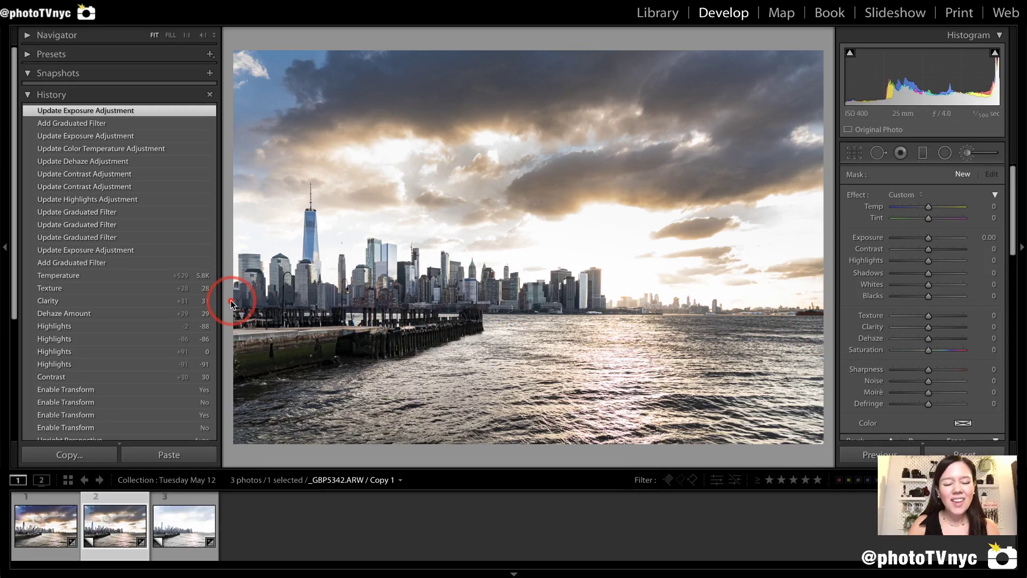
mouse_move(231, 303)
mouse_down()
mouse_move(498, 374)
mouse_move(493, 391)
mouse_up()
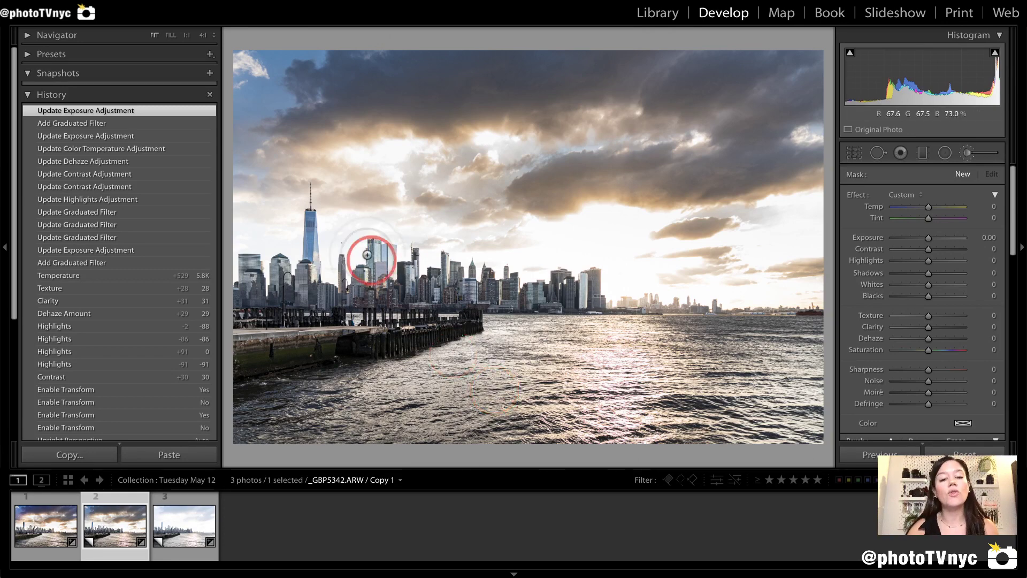
click(487, 263)
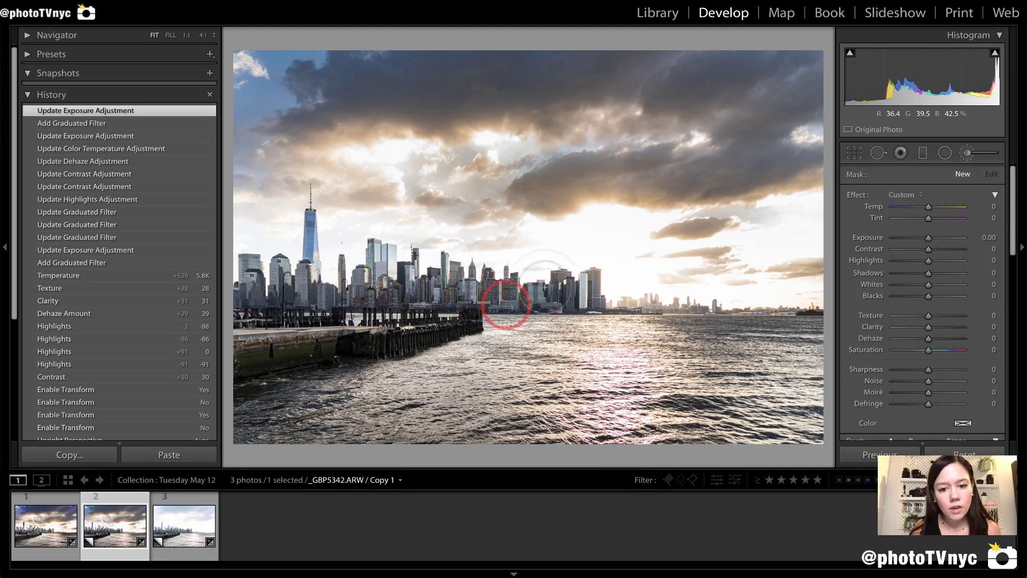
mouse_move(437, 298)
mouse_down()
mouse_move(393, 278)
mouse_move(403, 273)
mouse_move(336, 282)
mouse_move(312, 250)
mouse_move(317, 267)
mouse_move(275, 271)
mouse_up()
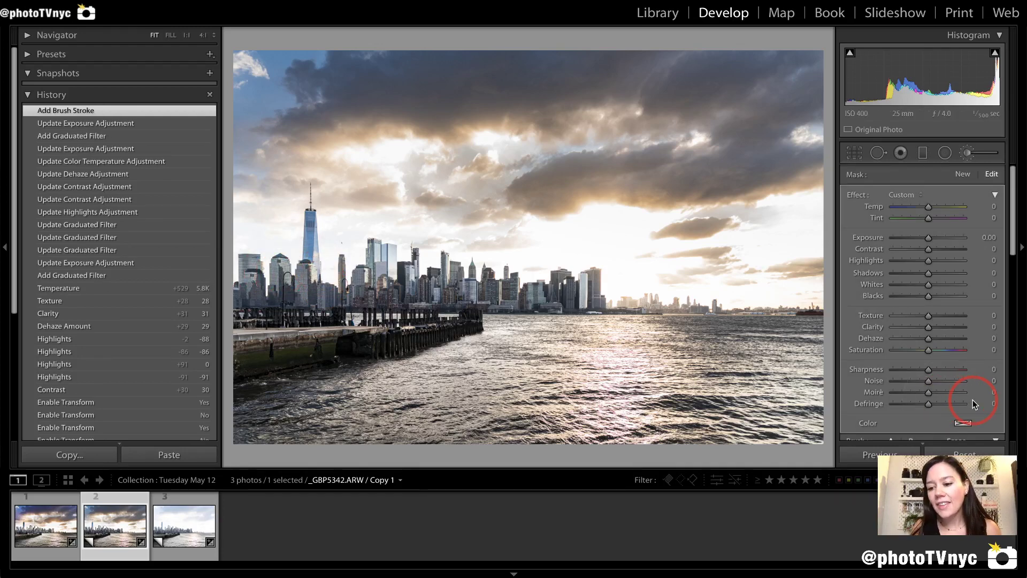
scroll(973, 400, down, 3)
scroll(981, 381, down, 1)
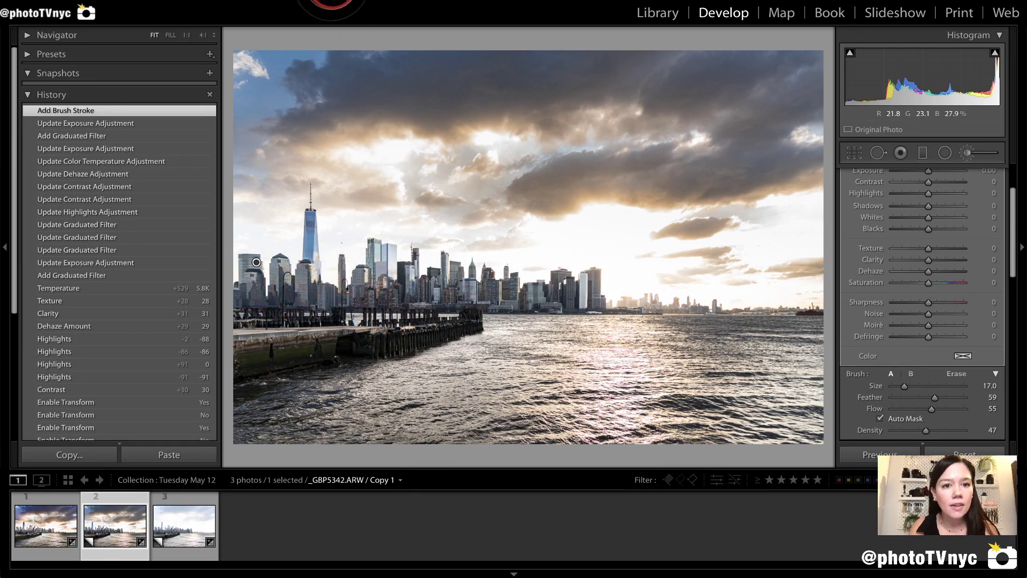
key(o)
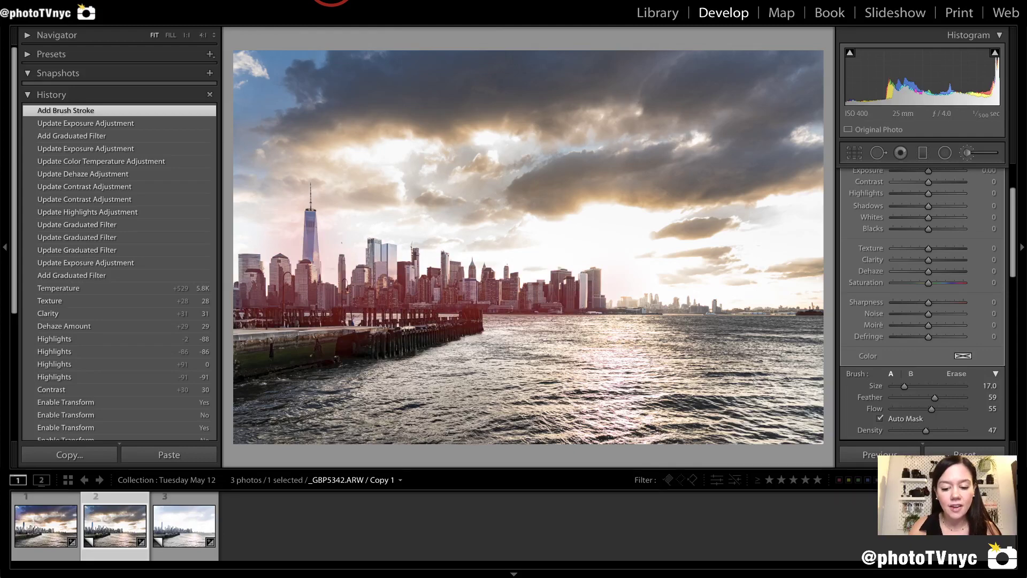
key(o)
- Set the skyline brush's exposure to 1.88, contrast to 17 and blacks to -23
scroll(949, 256, up, 4)
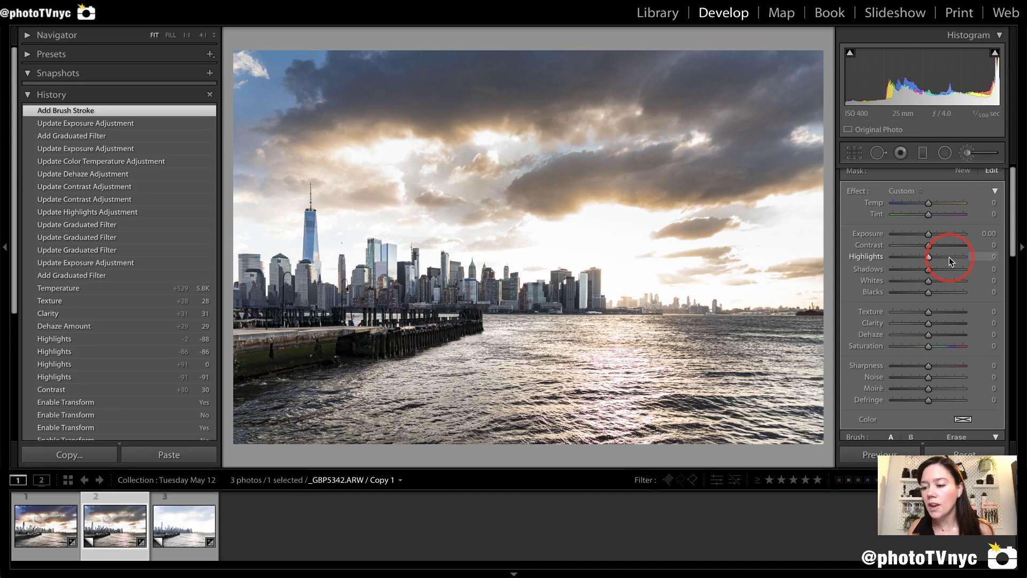
drag(929, 233, 946, 236)
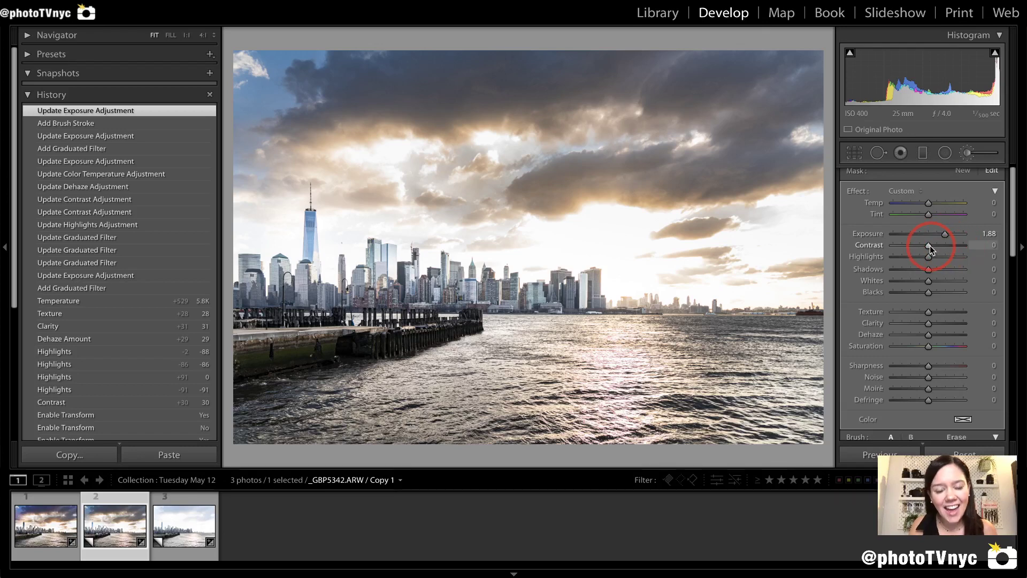
drag(936, 249, 939, 249)
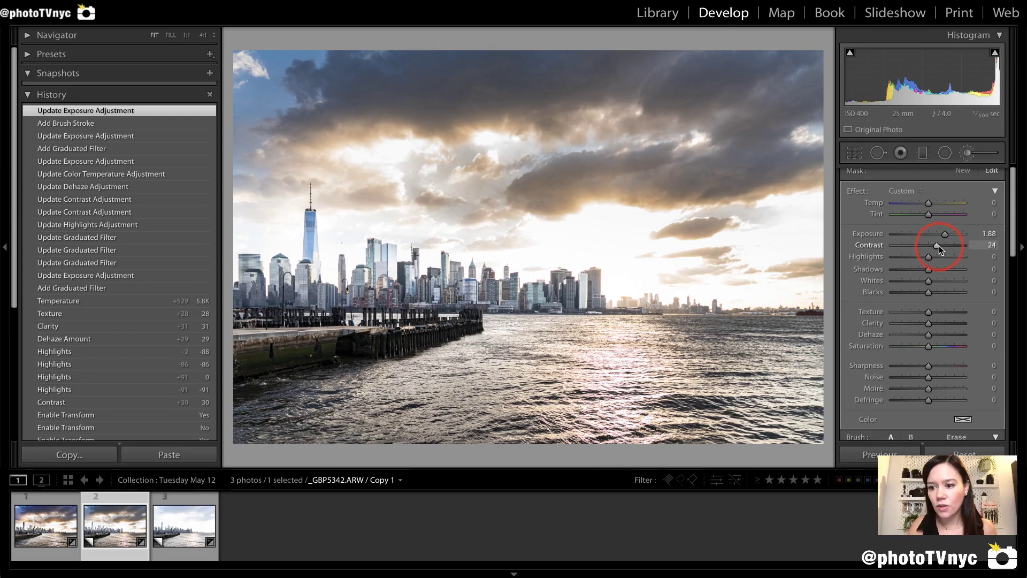
drag(937, 247, 935, 247)
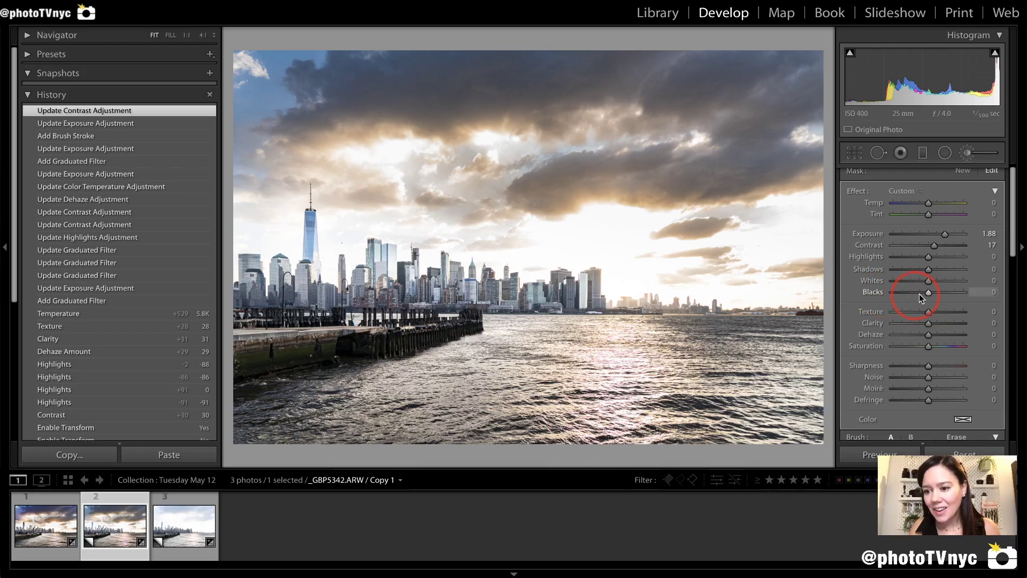
drag(927, 293, 914, 294)
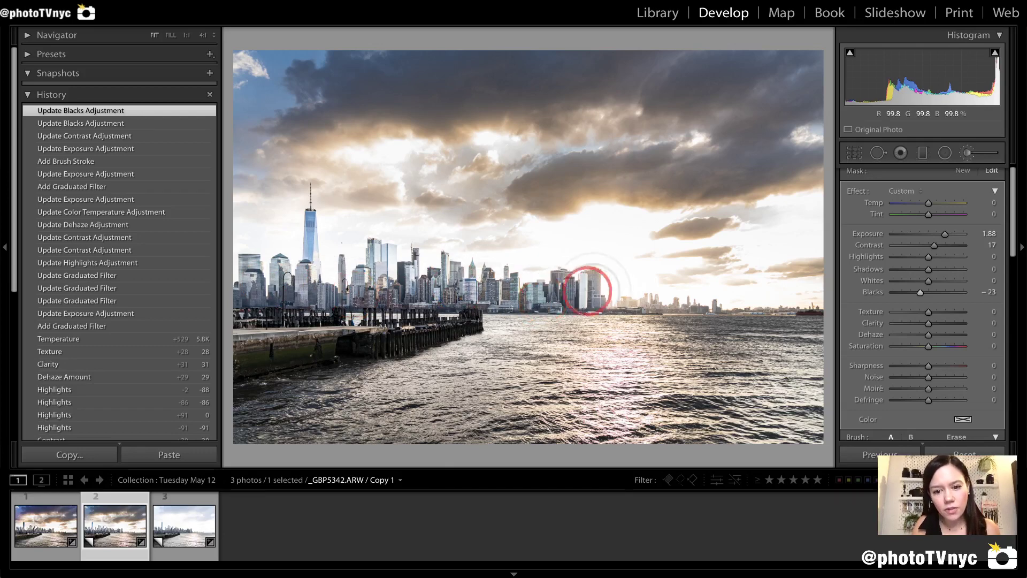
- Extend the skyline brush stroke over the tall buildings at the skyline's right end and set the brush's dehaze to 14
drag(588, 291, 602, 287)
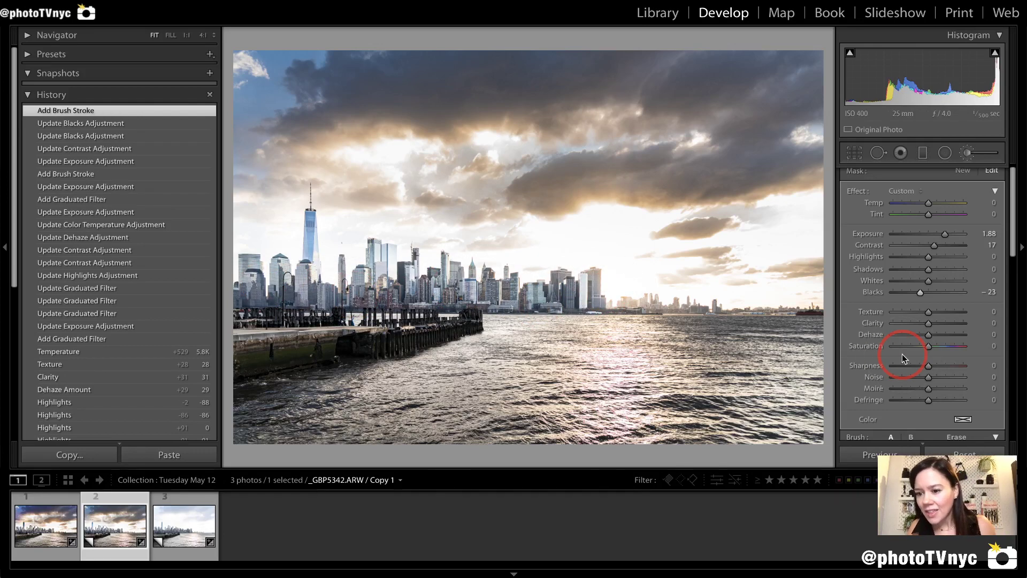
scroll(884, 297, down, 2)
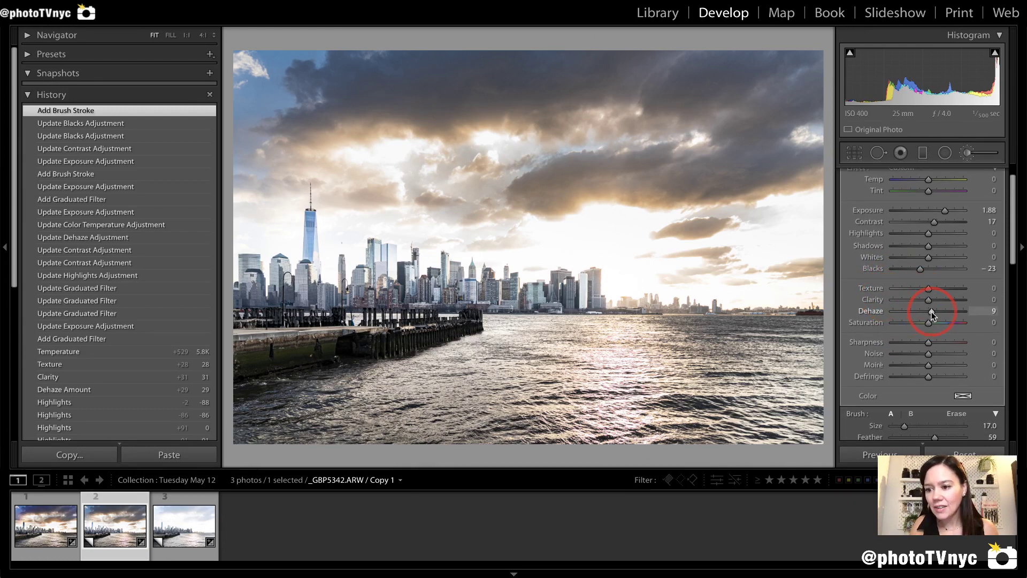
drag(932, 312, 933, 311)
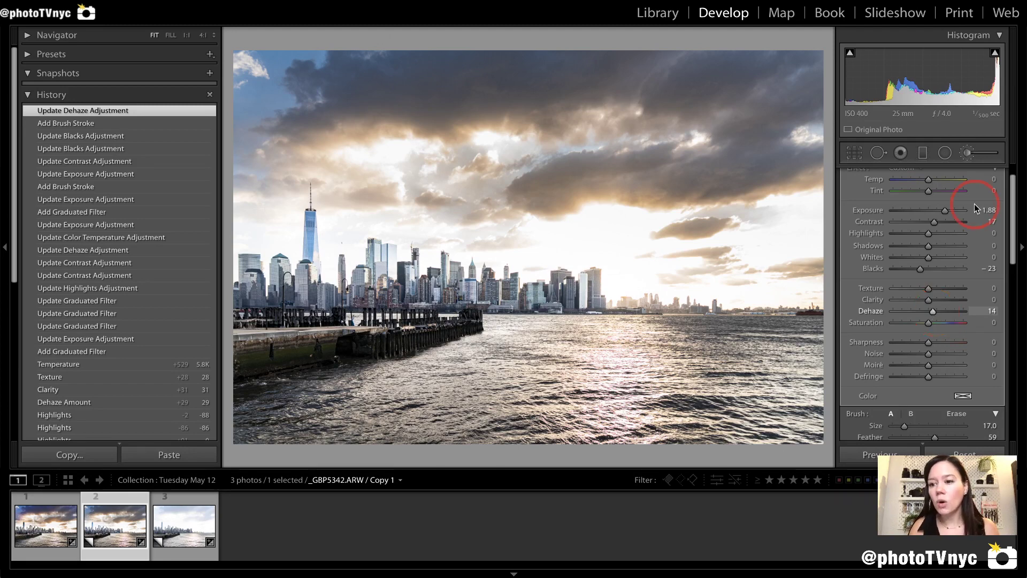
- Warm the skyline brush's temperature to 26
scroll(928, 302, up, 2)
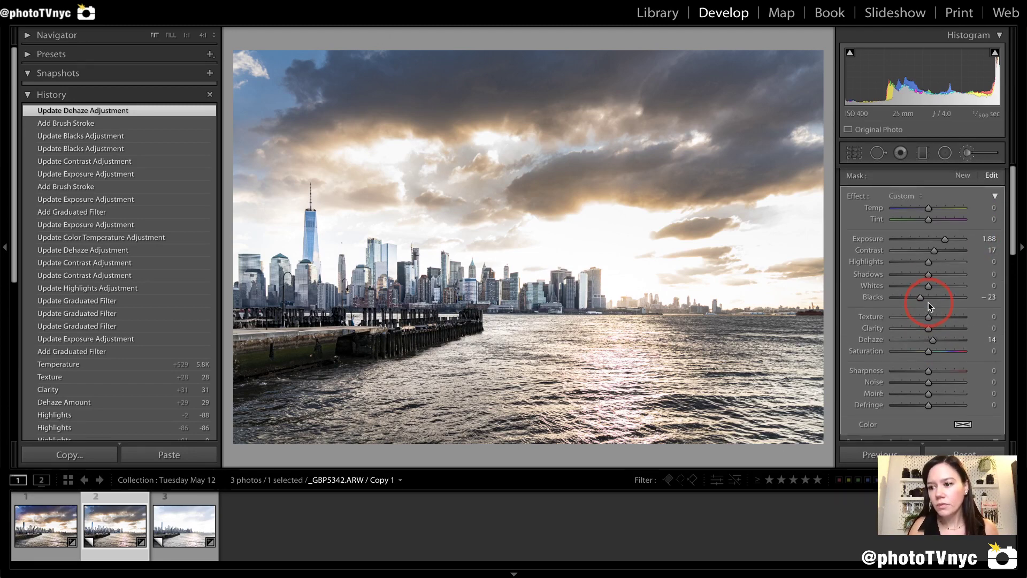
click(928, 210)
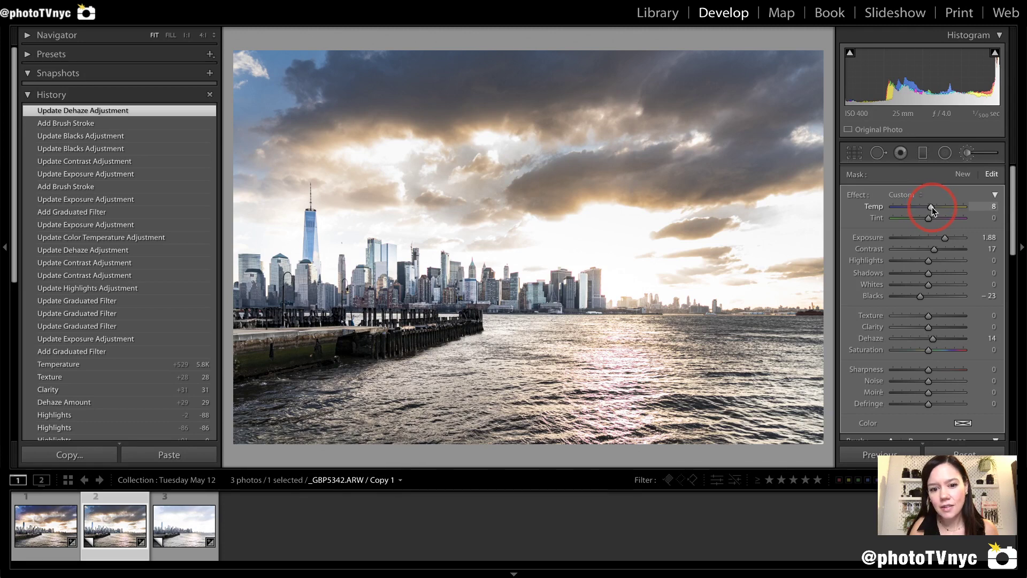
drag(932, 208, 939, 208)
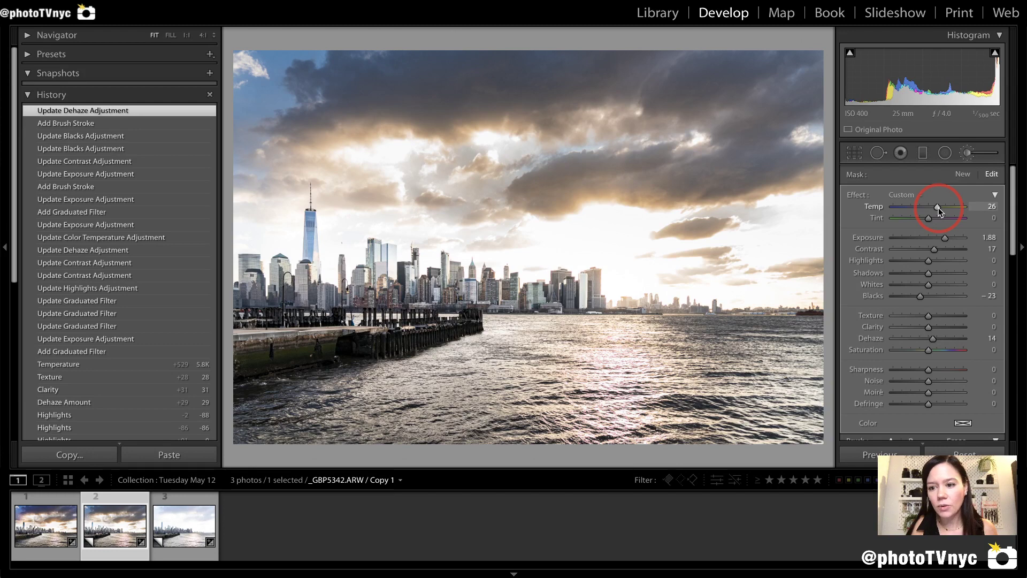
drag(939, 208, 939, 208)
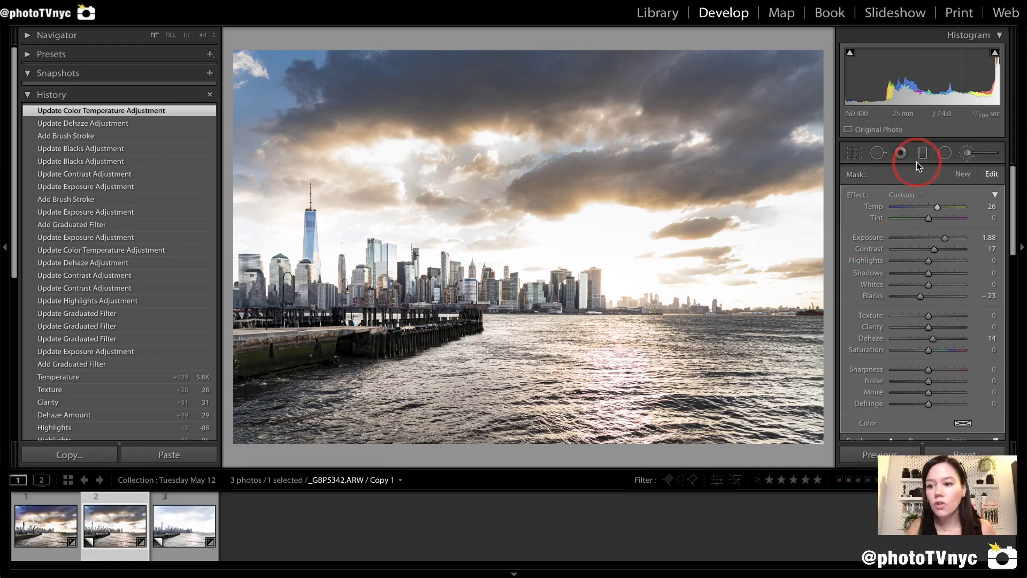
- Paint a new brush mask over the distant low buildings on the horizon and set its shadows to -29, dehaze to 39 and blacks to -10
click(962, 174)
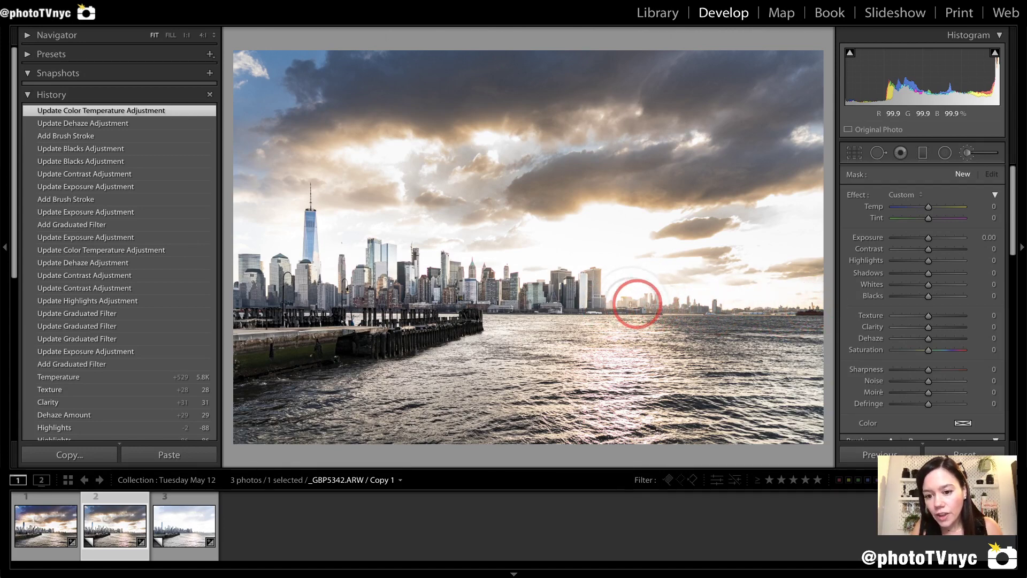
click(633, 300)
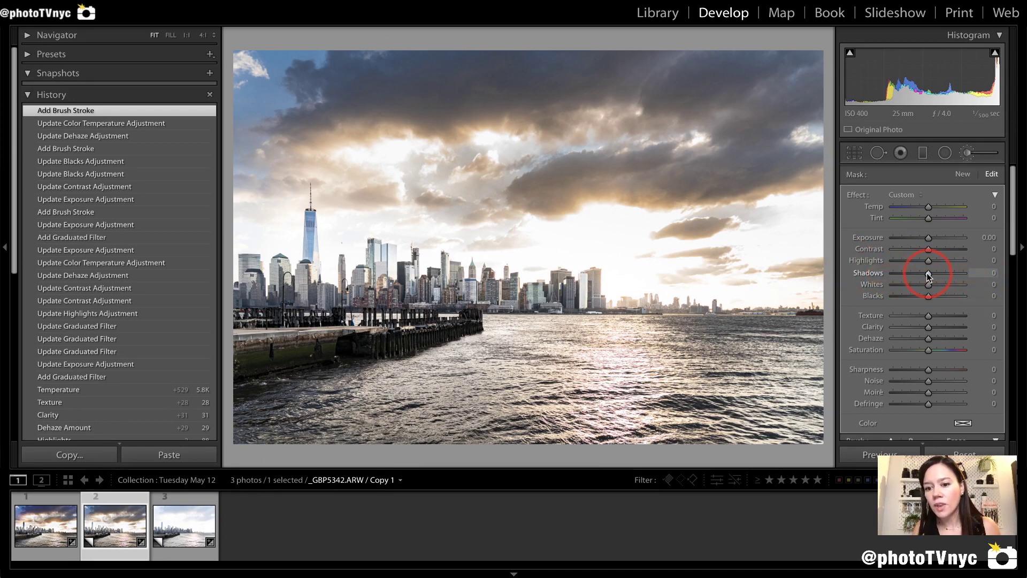
drag(928, 273, 916, 274)
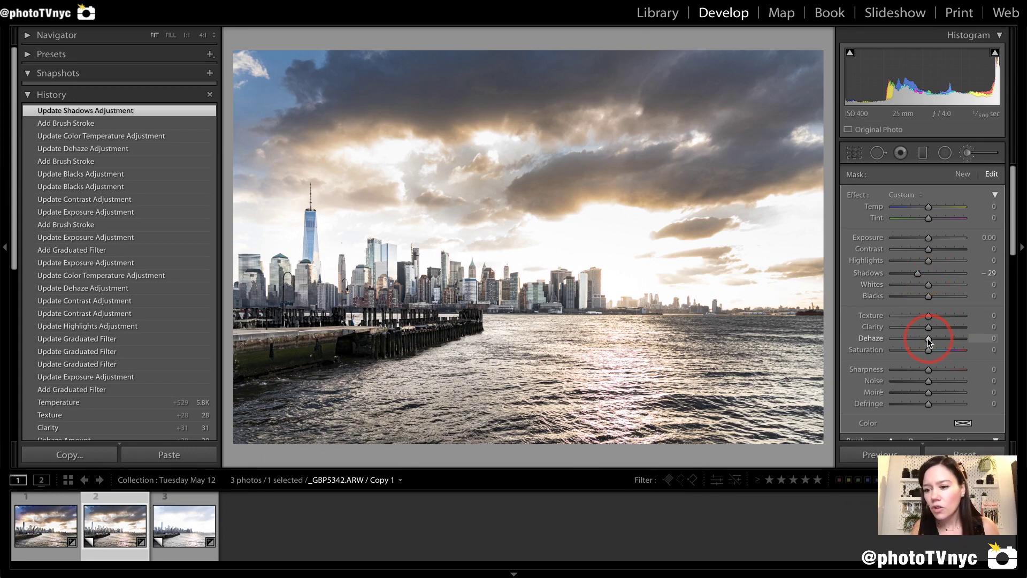
drag(929, 339, 932, 339)
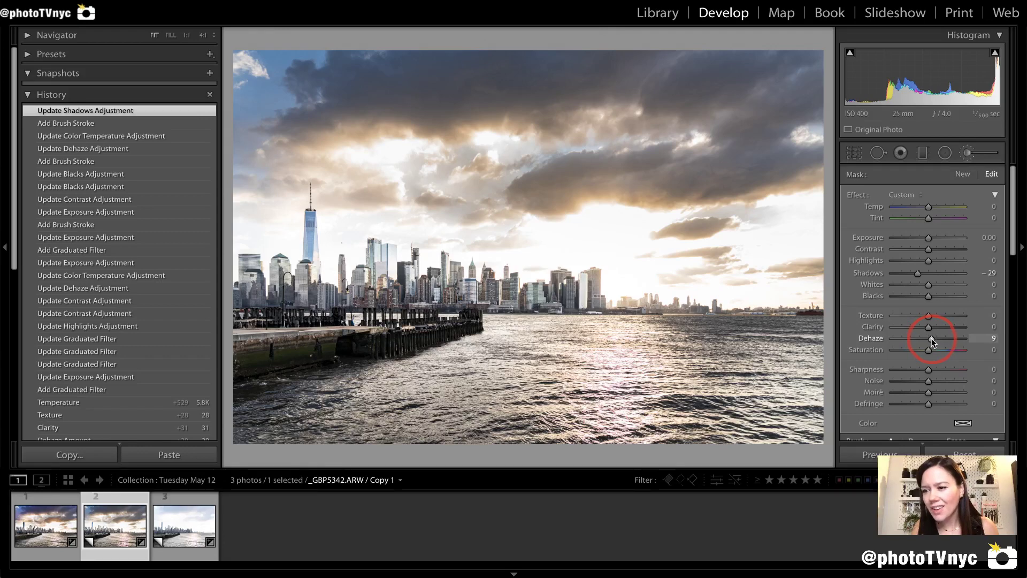
drag(940, 339, 943, 340)
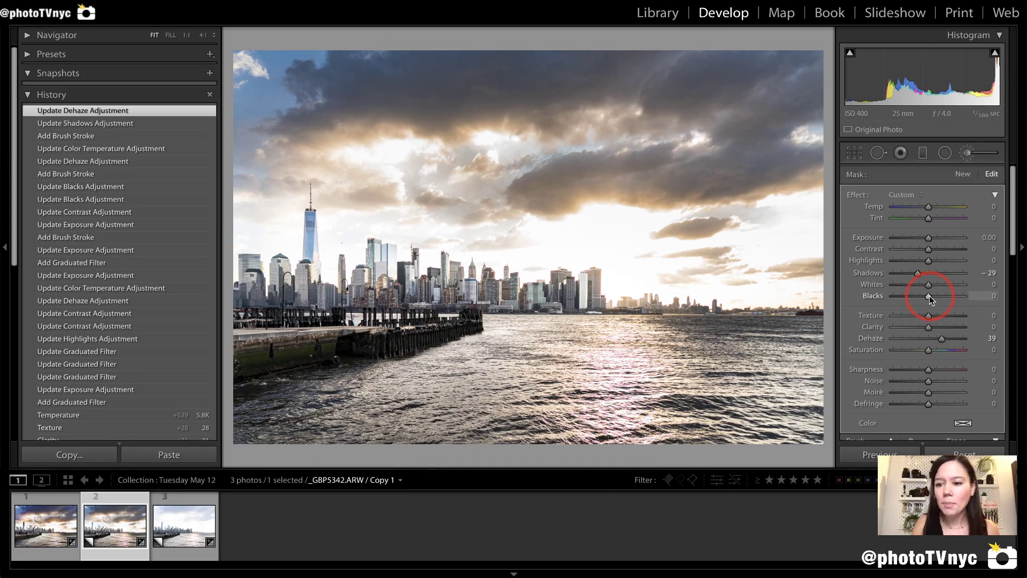
drag(929, 297, 927, 297)
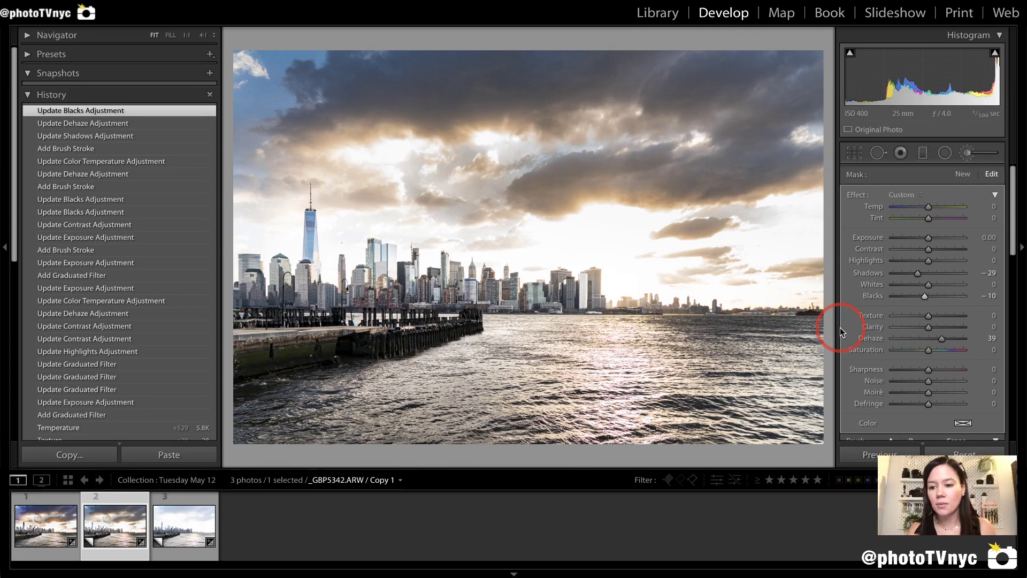
scroll(872, 339, down, 1)
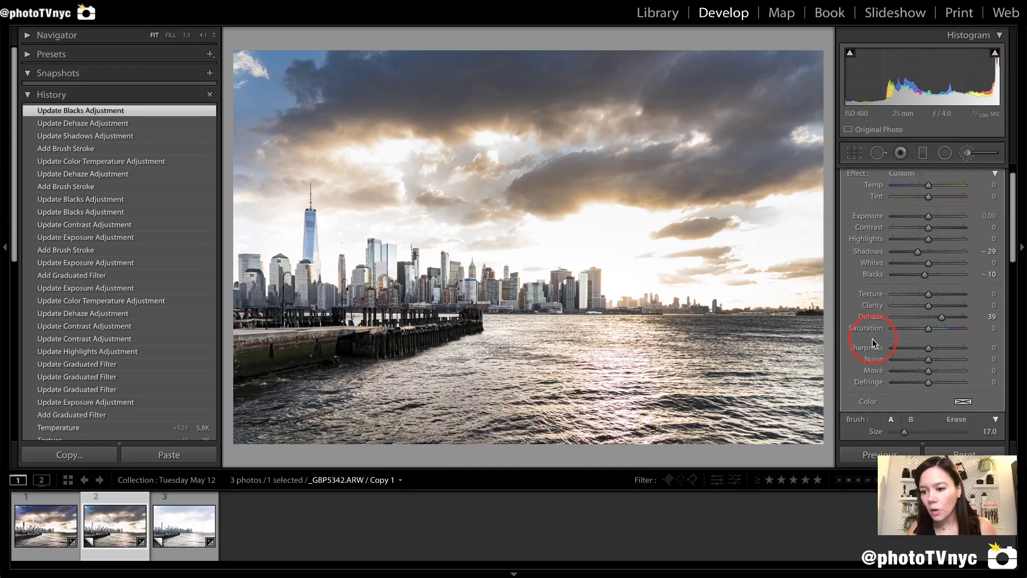
scroll(891, 246, up, 1)
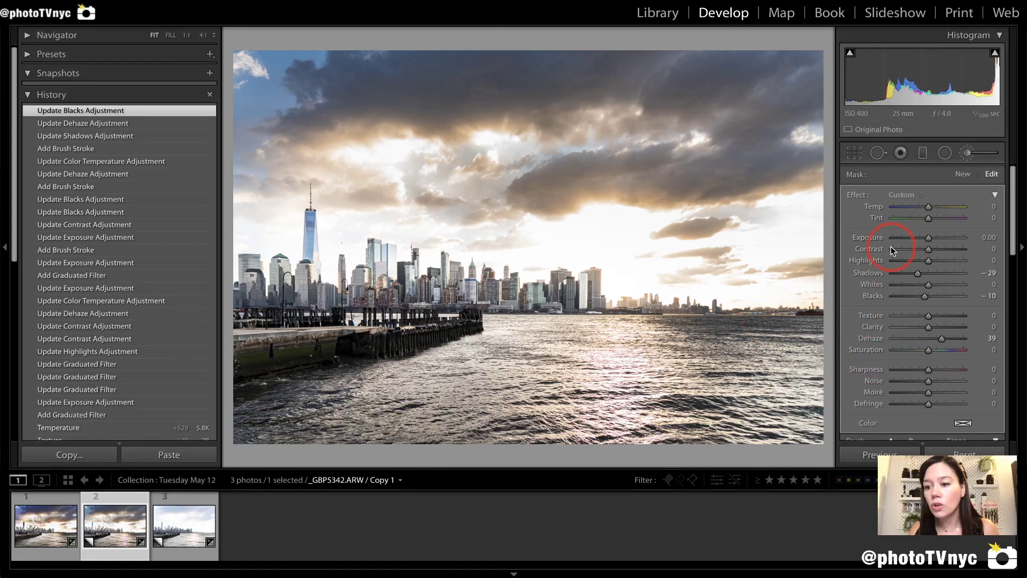
- Paint a new brush mask over the wooden pier in the foreground and set its blacks to 33 and exposure to 1.28
click(963, 175)
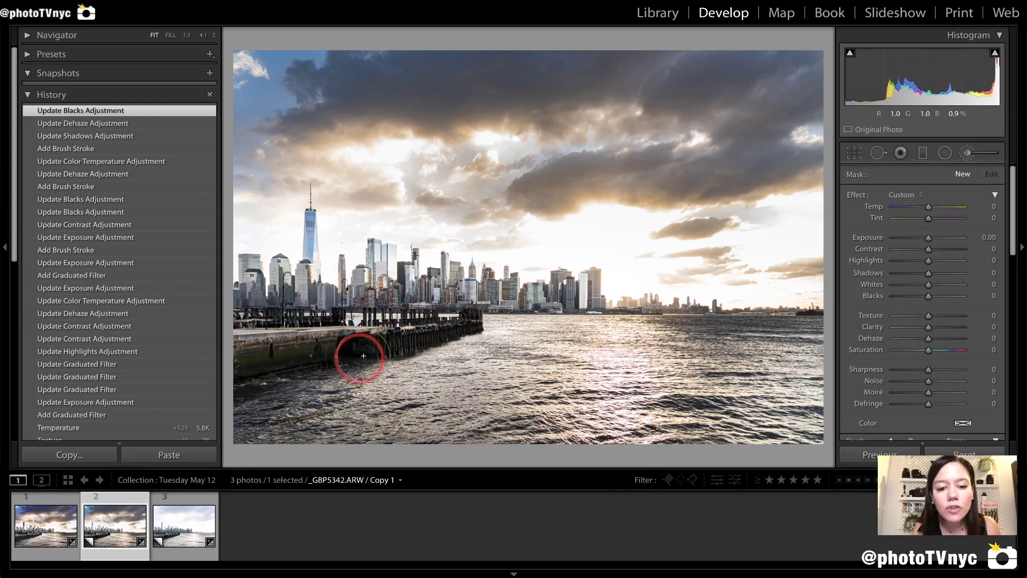
click(231, 396)
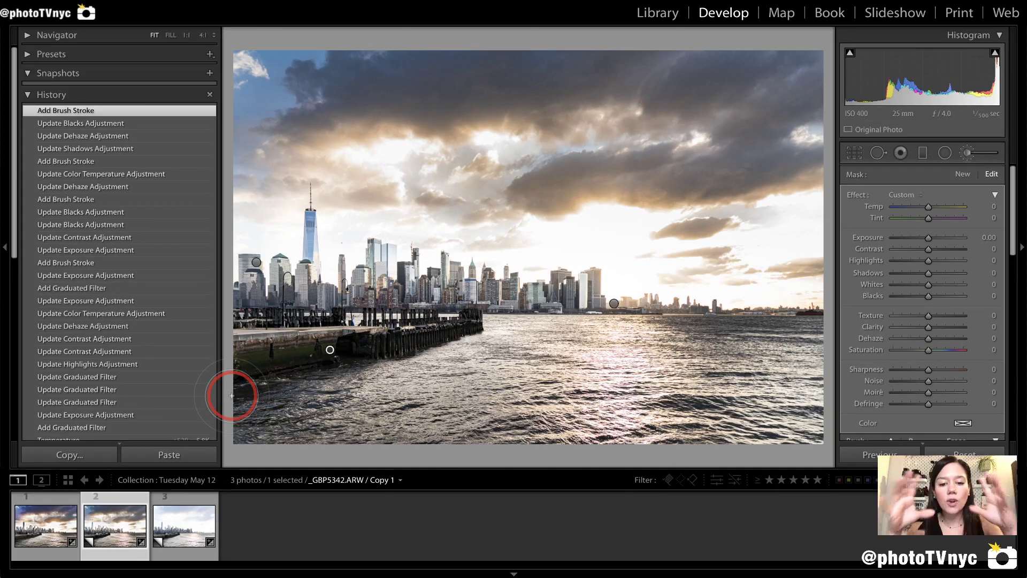
mouse_move(527, 314)
mouse_down()
mouse_move(408, 328)
mouse_move(236, 316)
mouse_move(261, 329)
mouse_move(409, 342)
mouse_up()
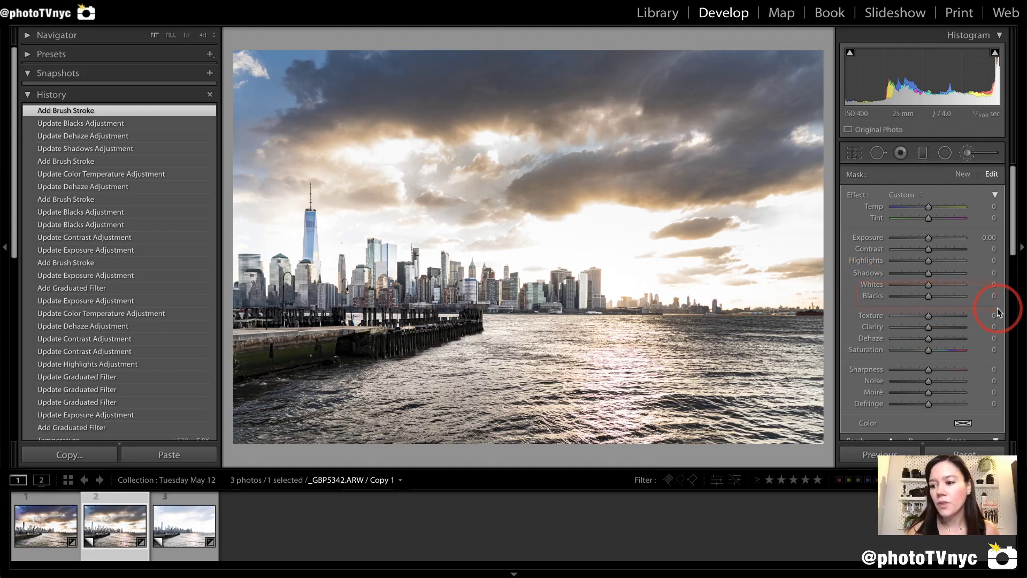
drag(929, 295, 942, 297)
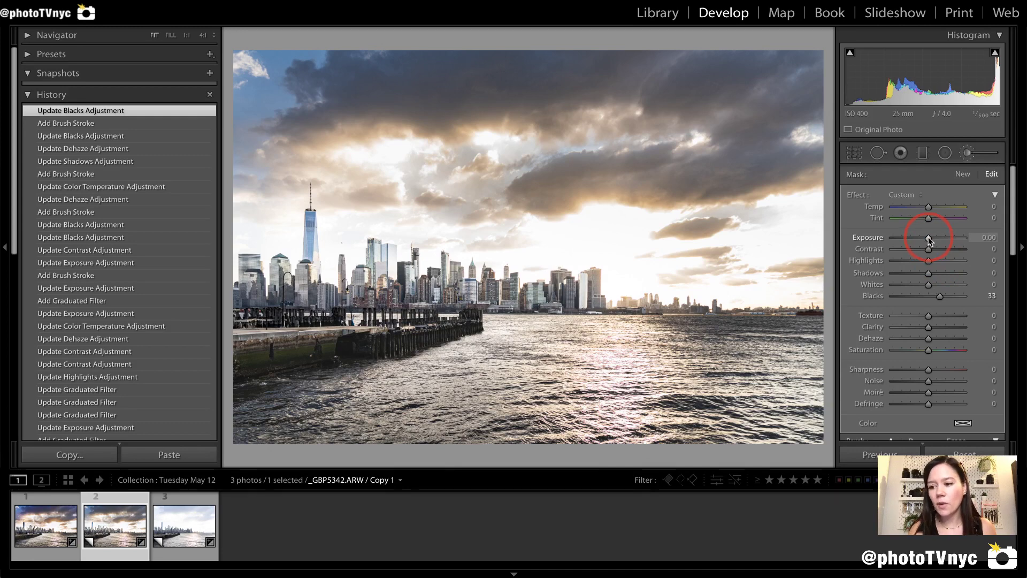
drag(929, 236, 938, 238)
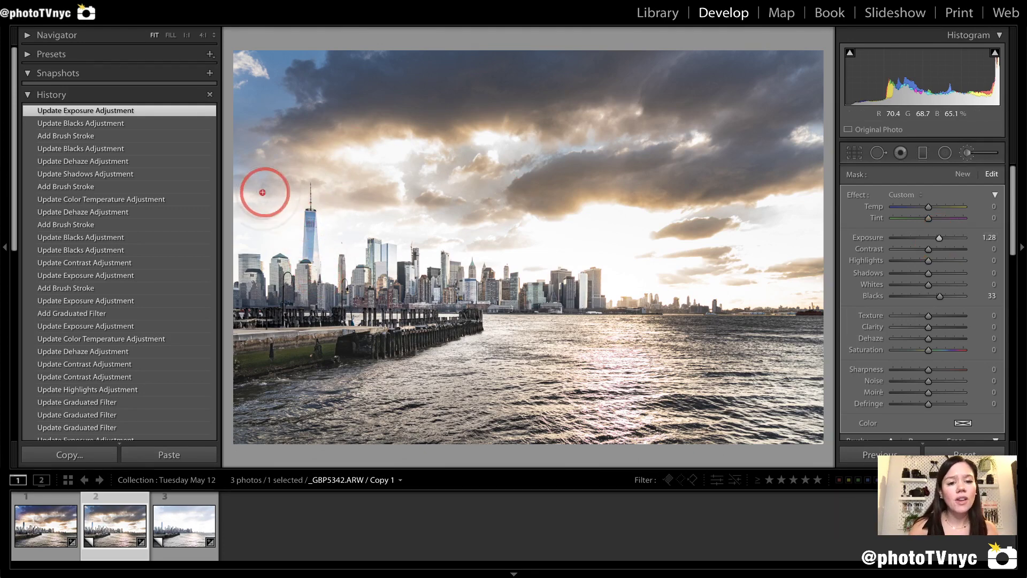
mouse_move(245, 188)
mouse_down()
mouse_move(442, 275)
mouse_move(628, 313)
mouse_up()
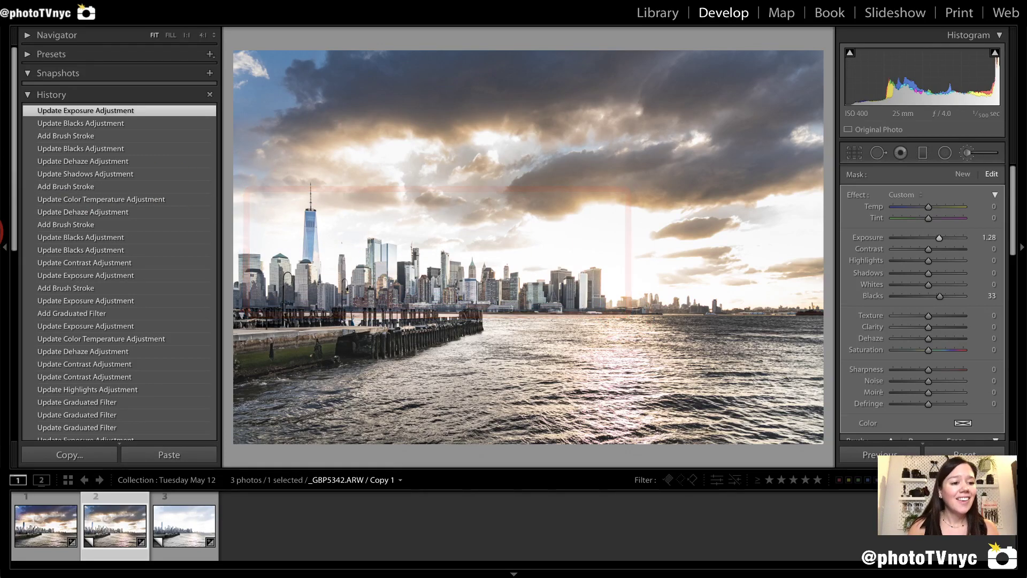
drag(239, 388, 470, 315)
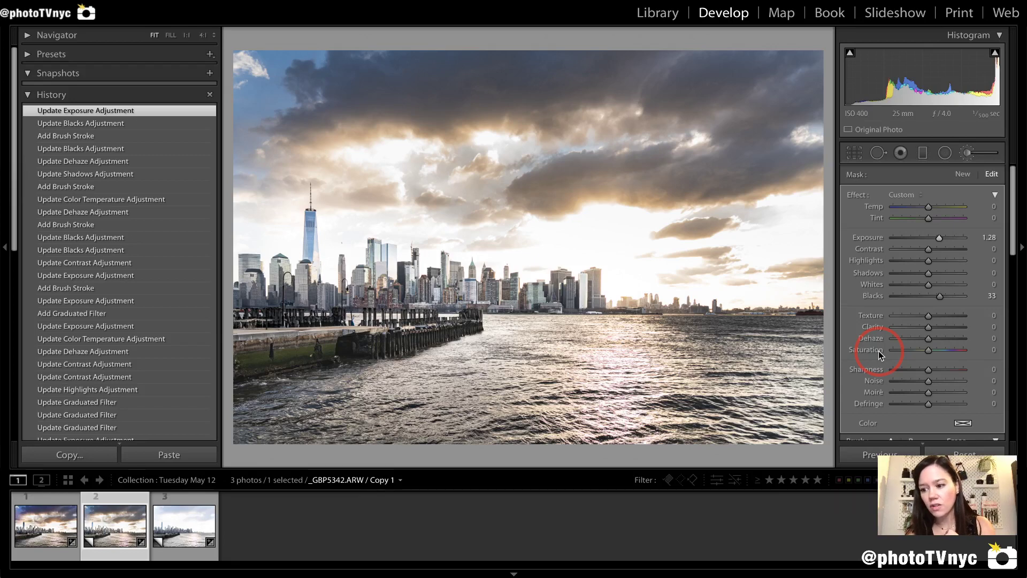
- Start a new adjustment brush mask and give it an orange color tint with hue 27
click(963, 174)
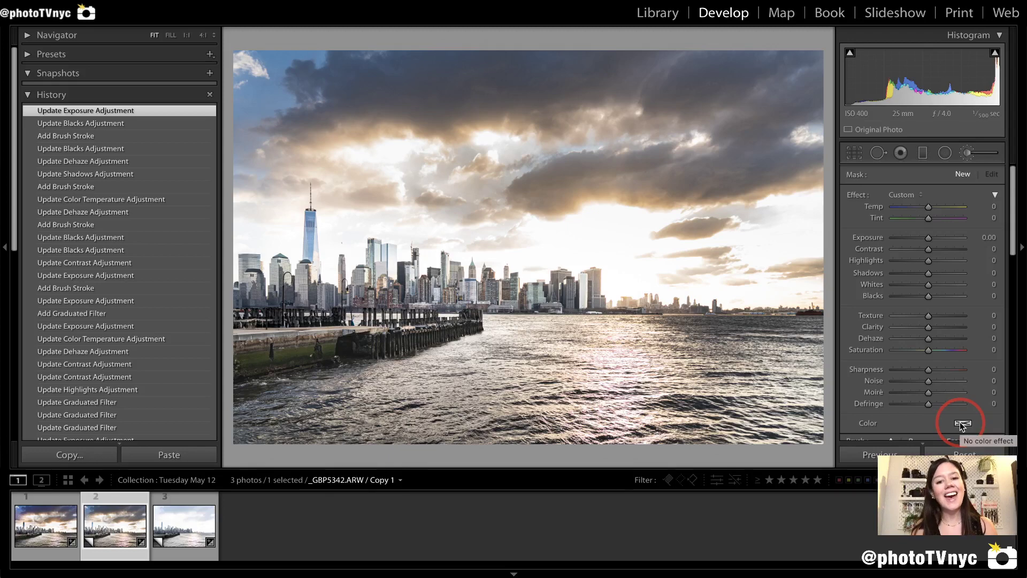
click(486, 169)
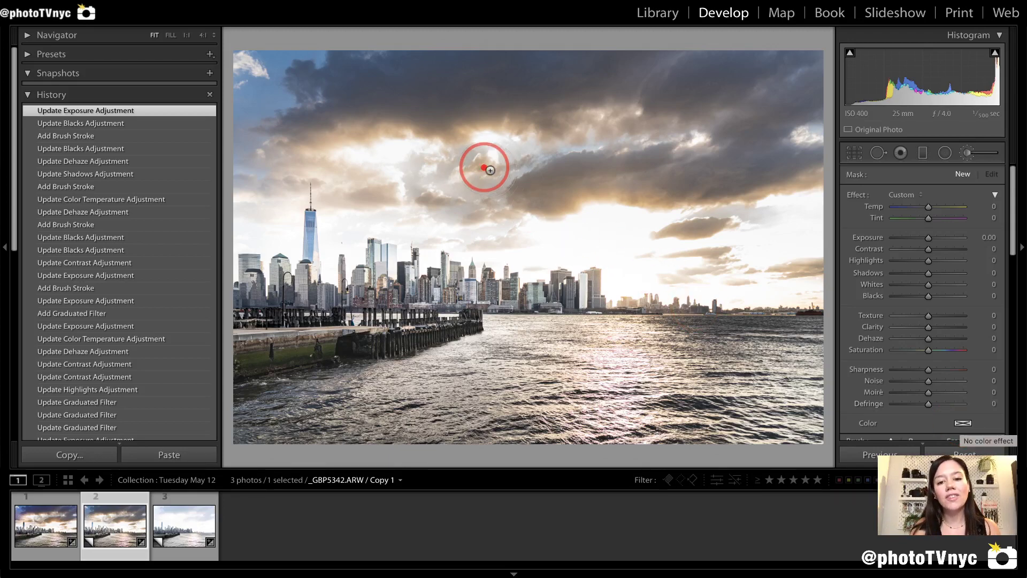
drag(487, 169, 539, 309)
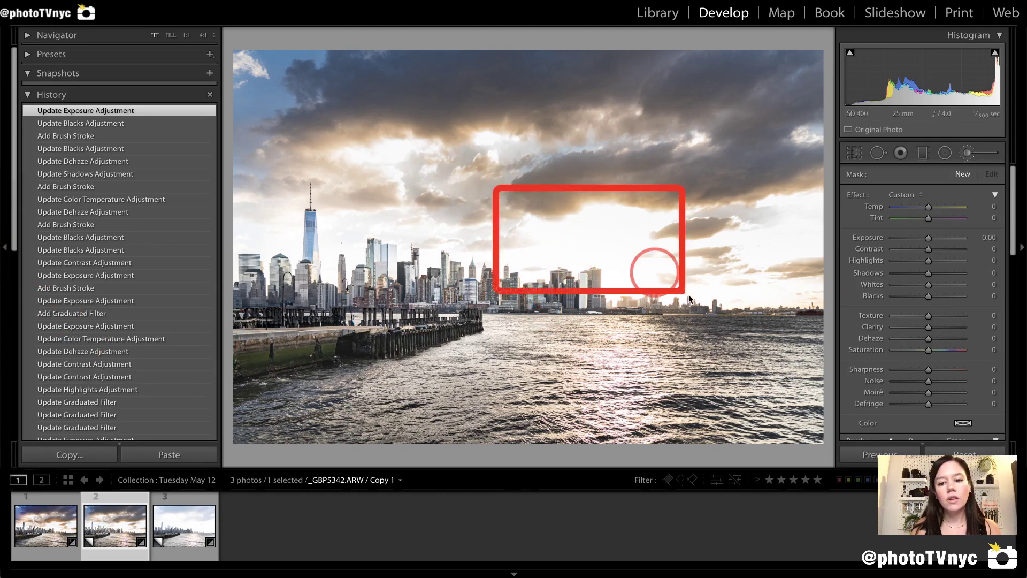
click(963, 423)
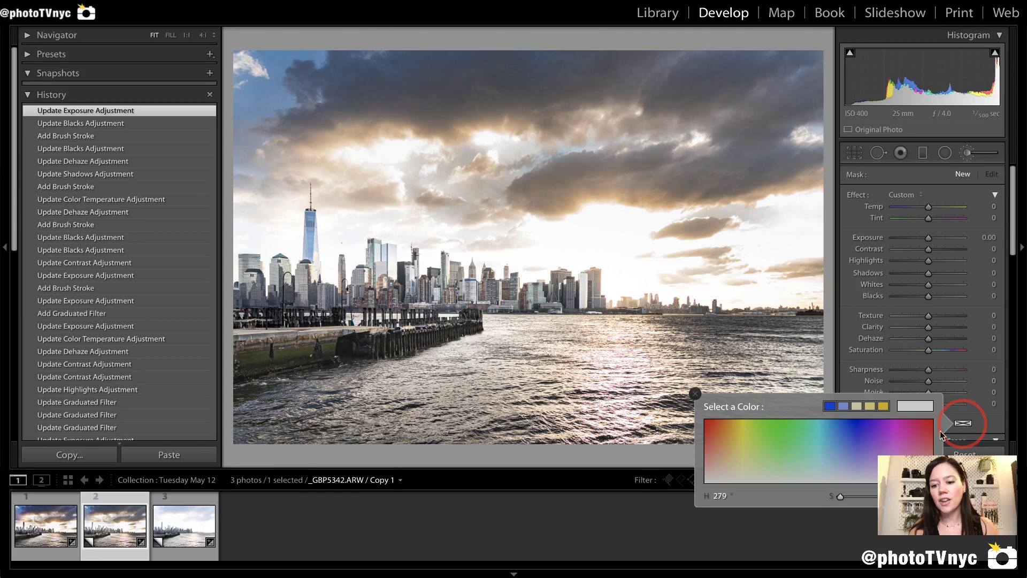
click(721, 437)
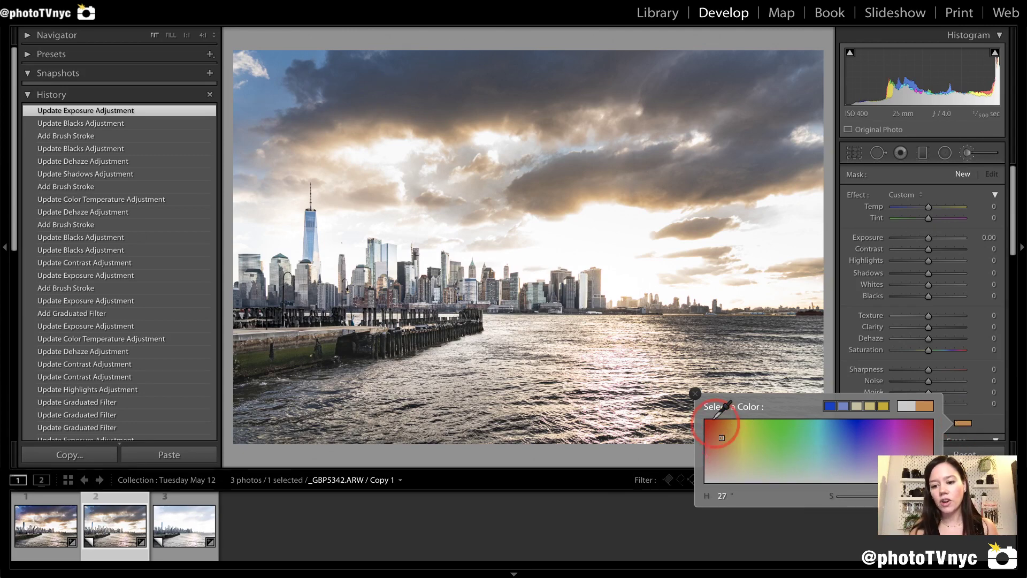
click(695, 394)
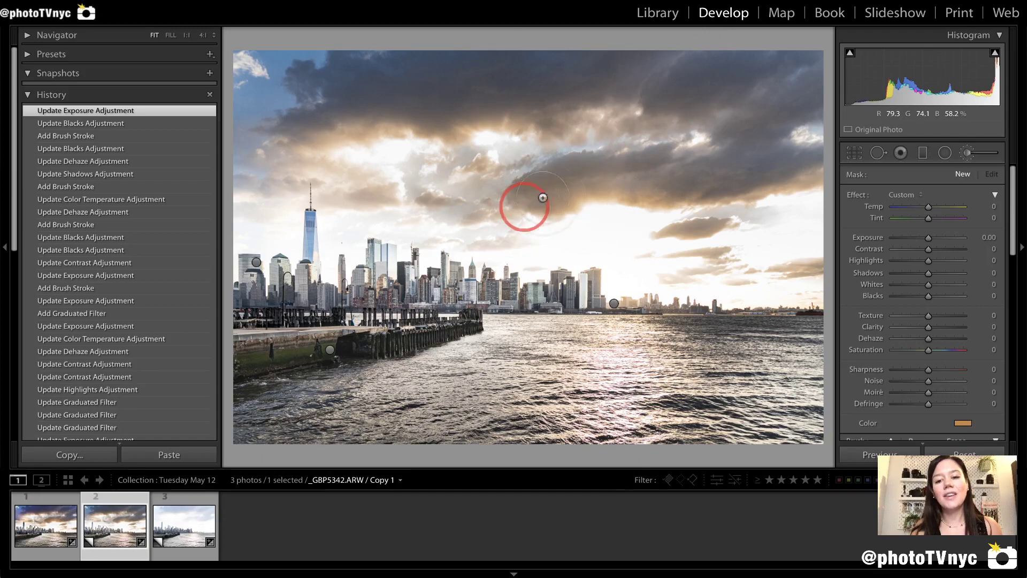
- Paint the orange tint over the clouds around the bright part of the sky and along the distant horizon
mouse_move(543, 198)
mouse_down()
mouse_move(621, 199)
mouse_move(519, 208)
mouse_move(631, 180)
mouse_move(521, 211)
mouse_move(615, 186)
mouse_move(625, 199)
mouse_move(605, 196)
mouse_move(668, 216)
mouse_move(683, 238)
mouse_move(649, 264)
mouse_move(670, 236)
mouse_move(682, 263)
mouse_move(692, 235)
mouse_move(671, 205)
mouse_move(680, 266)
mouse_move(648, 294)
mouse_move(688, 239)
mouse_move(668, 201)
mouse_move(544, 212)
mouse_move(516, 250)
mouse_move(567, 189)
mouse_move(504, 247)
mouse_move(564, 166)
mouse_move(477, 218)
mouse_up()
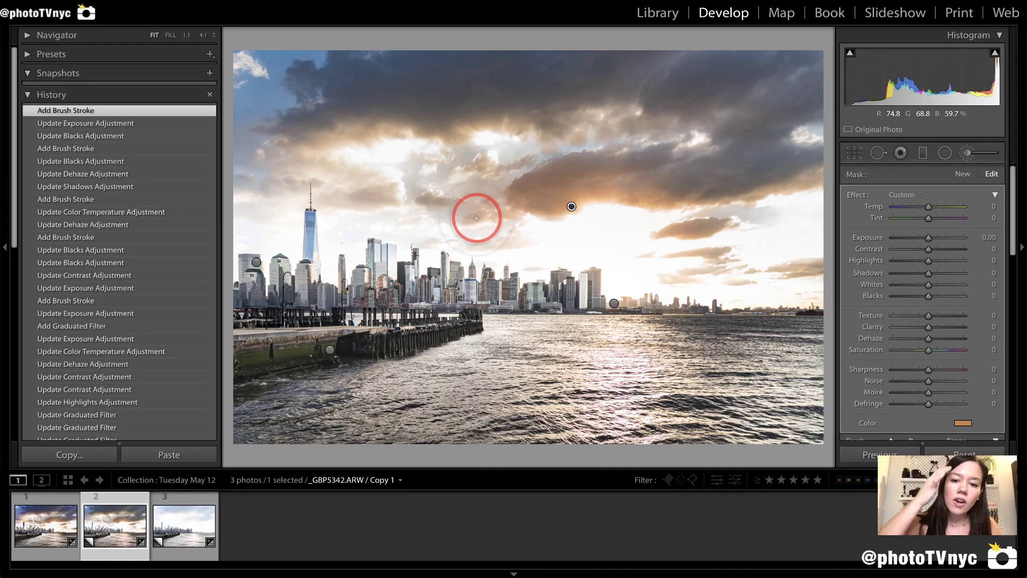
mouse_move(477, 218)
mouse_down()
mouse_move(695, 223)
mouse_move(628, 202)
mouse_move(678, 211)
mouse_up()
mouse_move(680, 213)
mouse_down()
mouse_move(673, 243)
mouse_move(648, 236)
mouse_up()
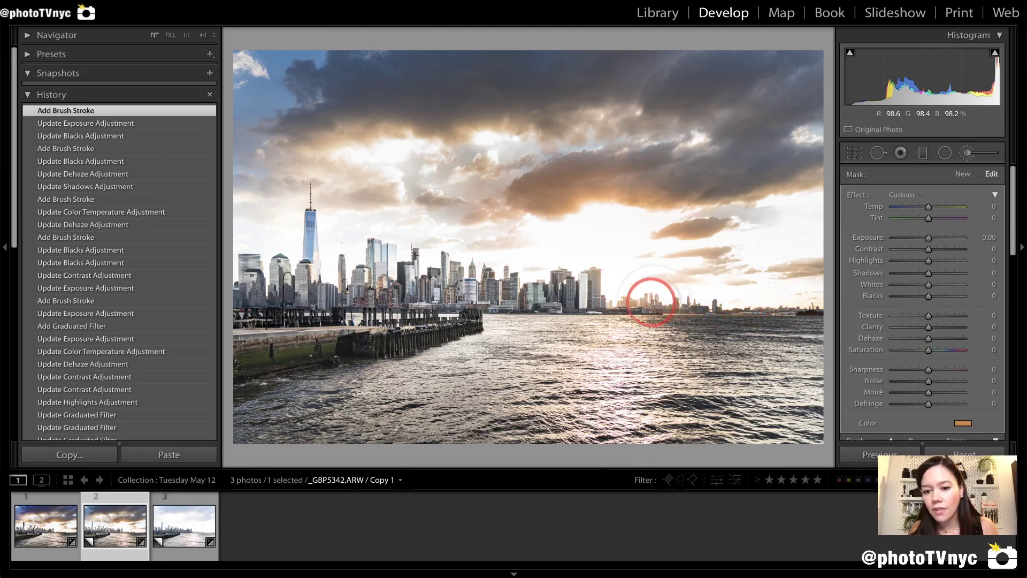
mouse_move(486, 235)
mouse_down()
mouse_move(482, 264)
mouse_move(506, 263)
mouse_move(495, 214)
mouse_up()
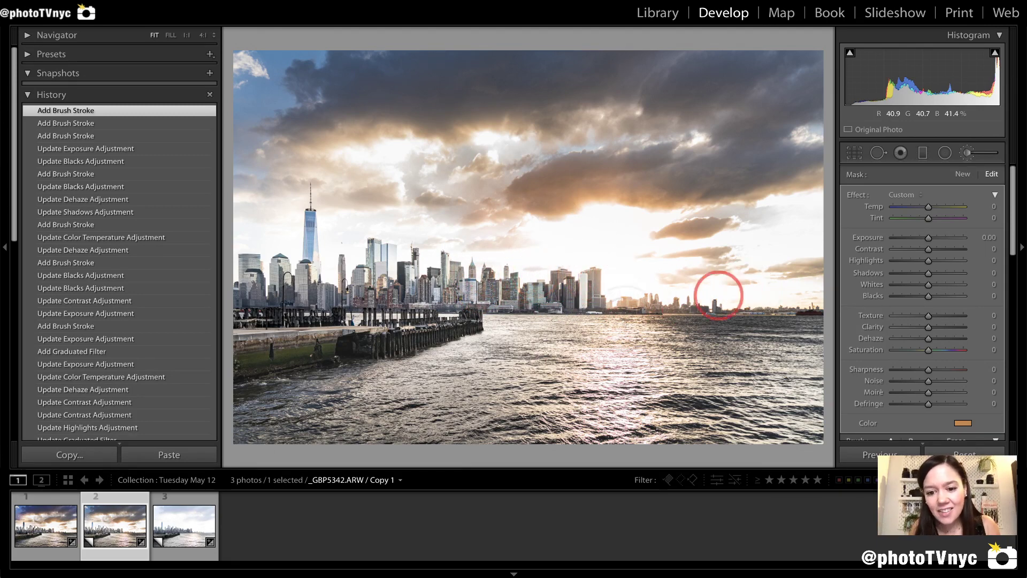
drag(718, 295, 800, 321)
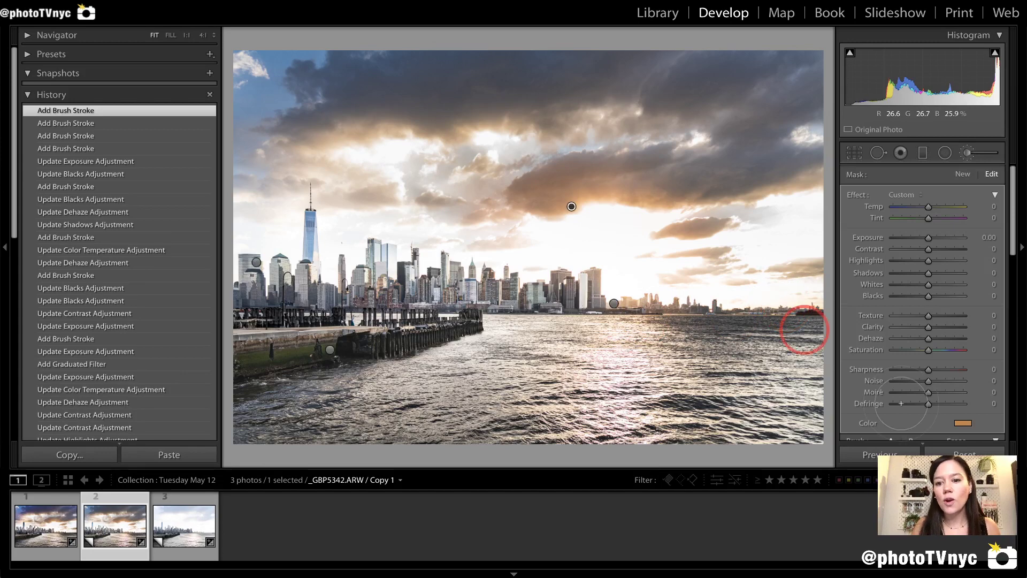
- Fine-tune the saturation of the sky brush's orange color tint
click(965, 426)
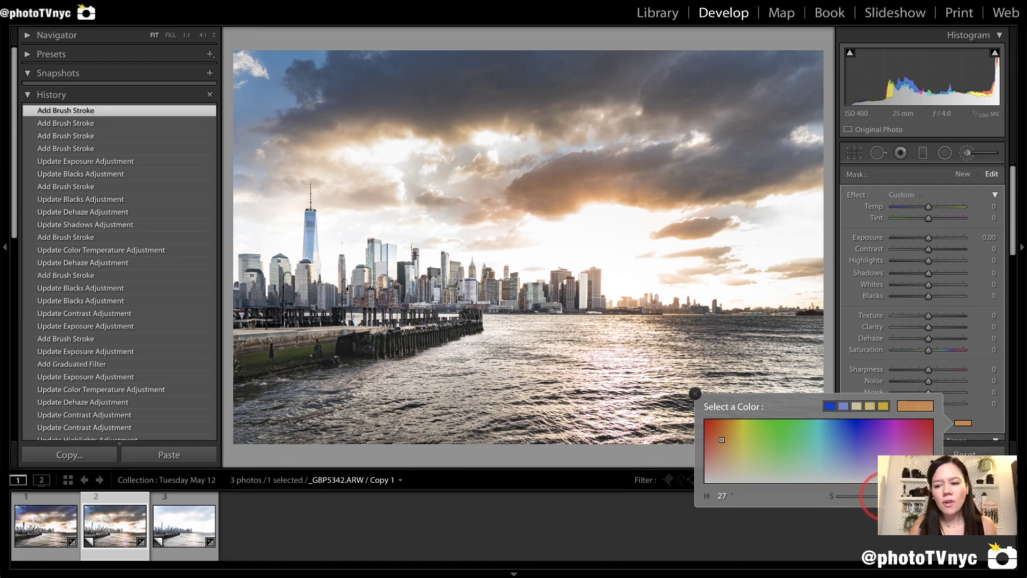
drag(883, 497, 884, 496)
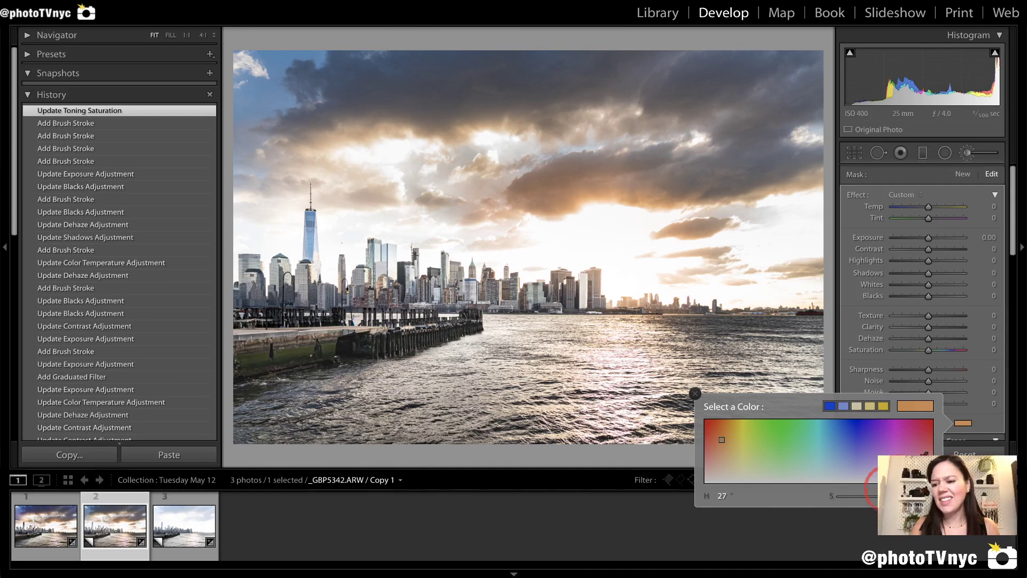
click(984, 418)
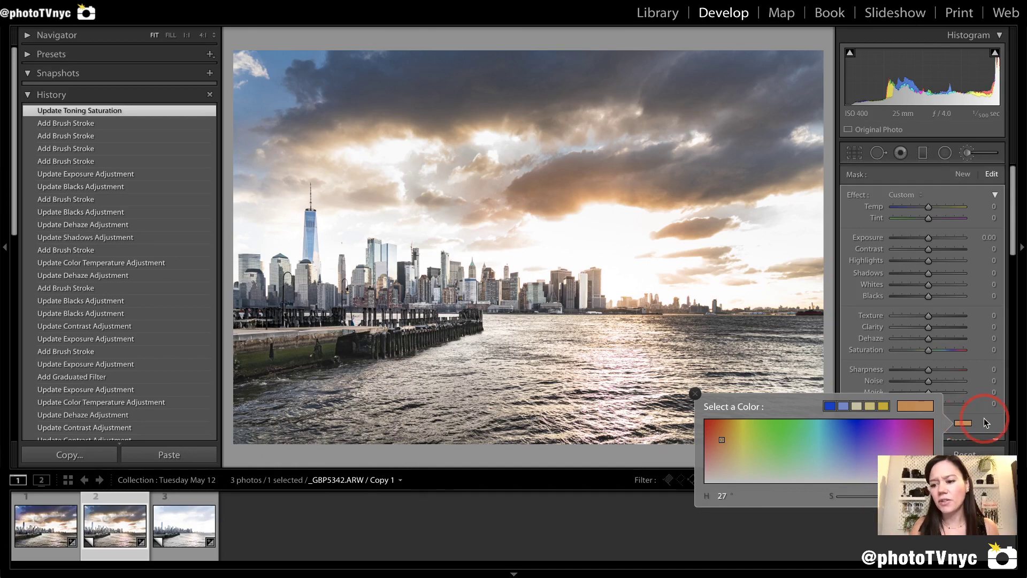
- Start a new adjustment brush mask, reset its effect settings, and give it a blue-purple color tint with hue 255
click(956, 175)
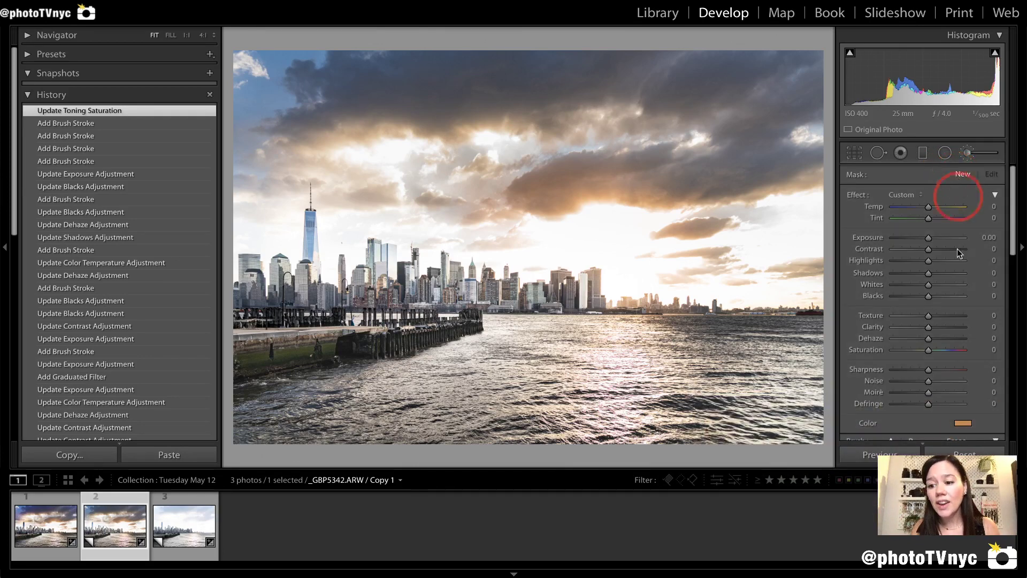
double_click(861, 195)
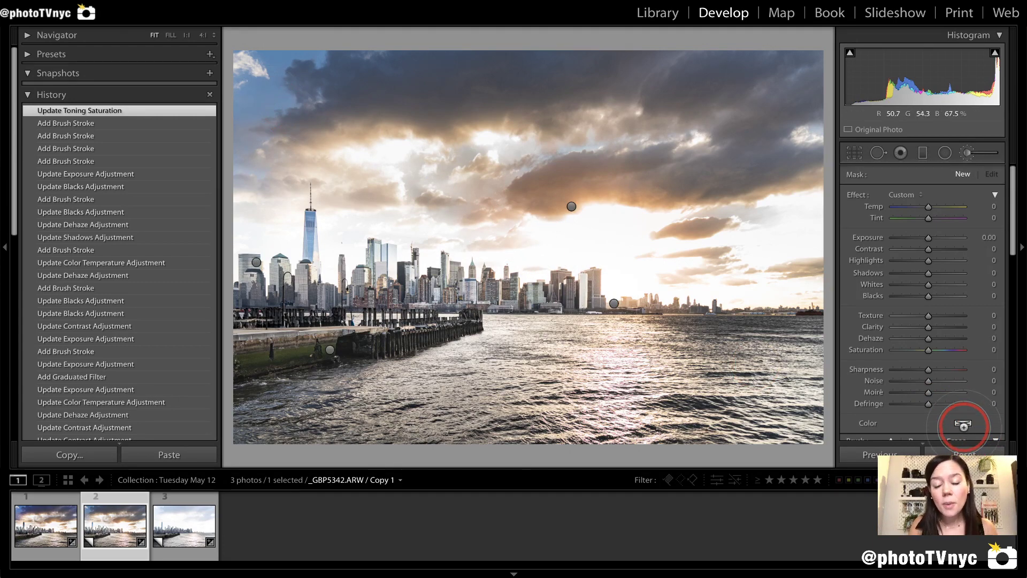
drag(963, 425, 399, 154)
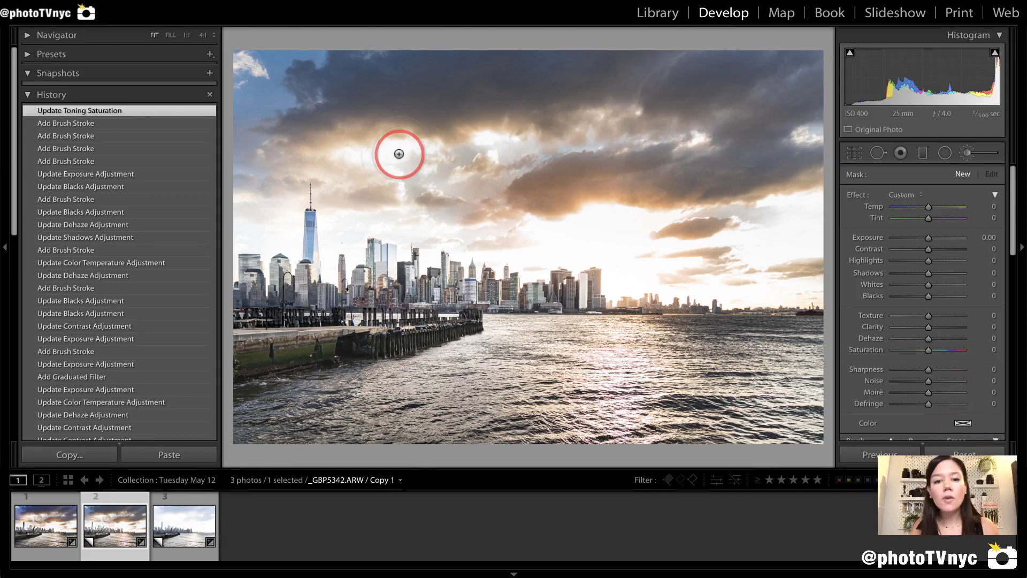
mouse_move(238, 57)
mouse_down()
mouse_move(477, 126)
mouse_move(751, 127)
mouse_up()
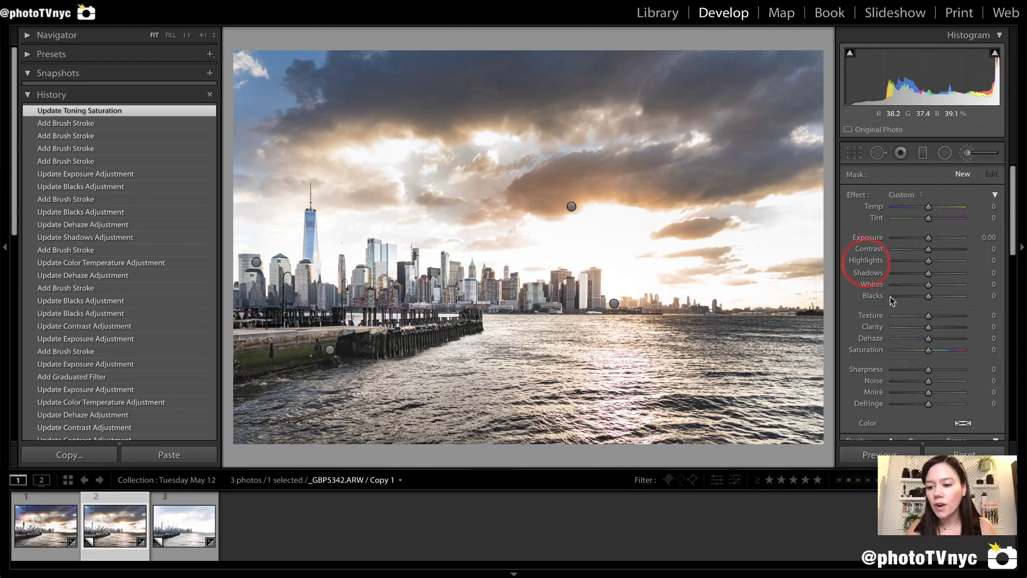
click(963, 424)
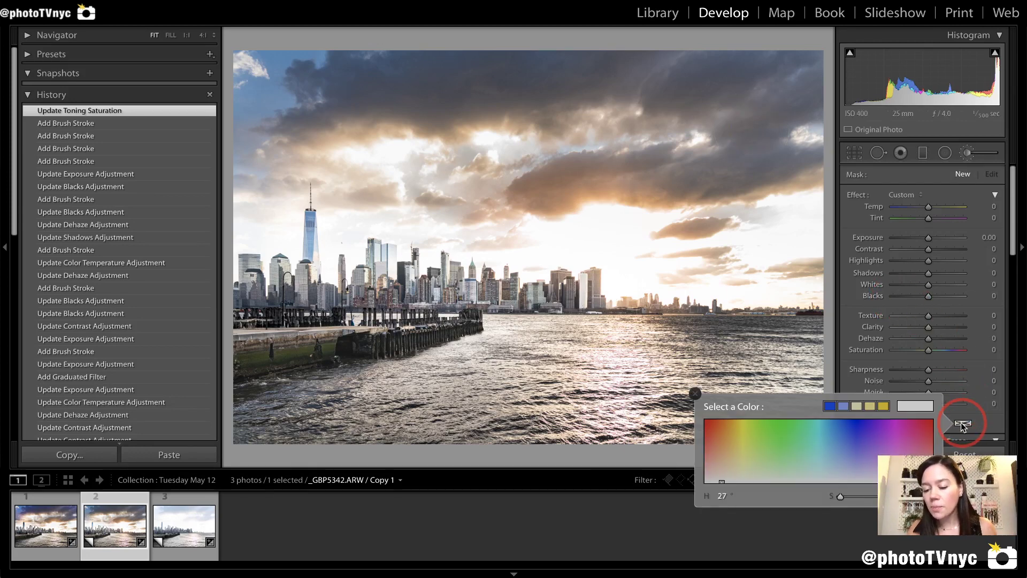
drag(874, 435, 866, 434)
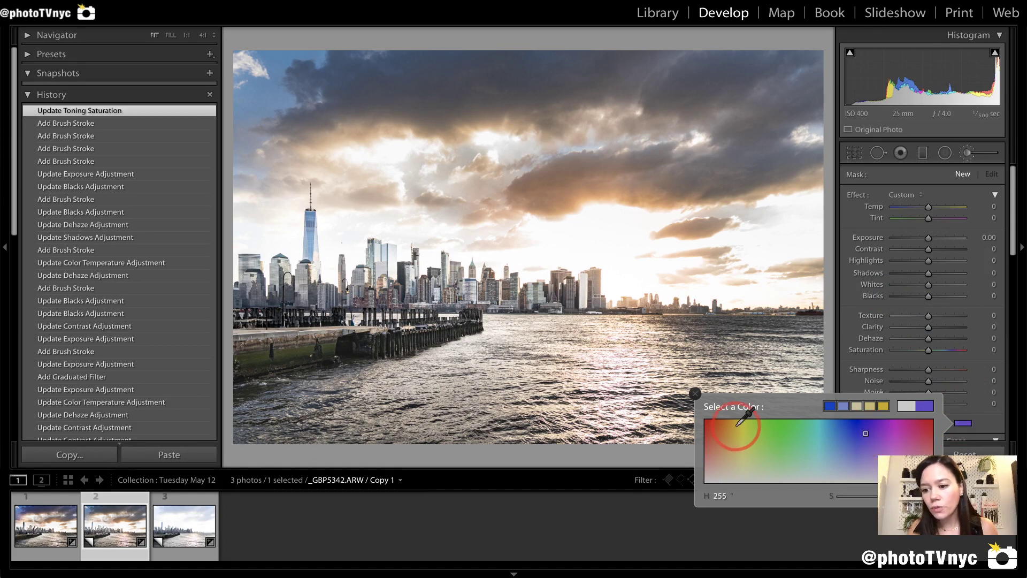
click(696, 393)
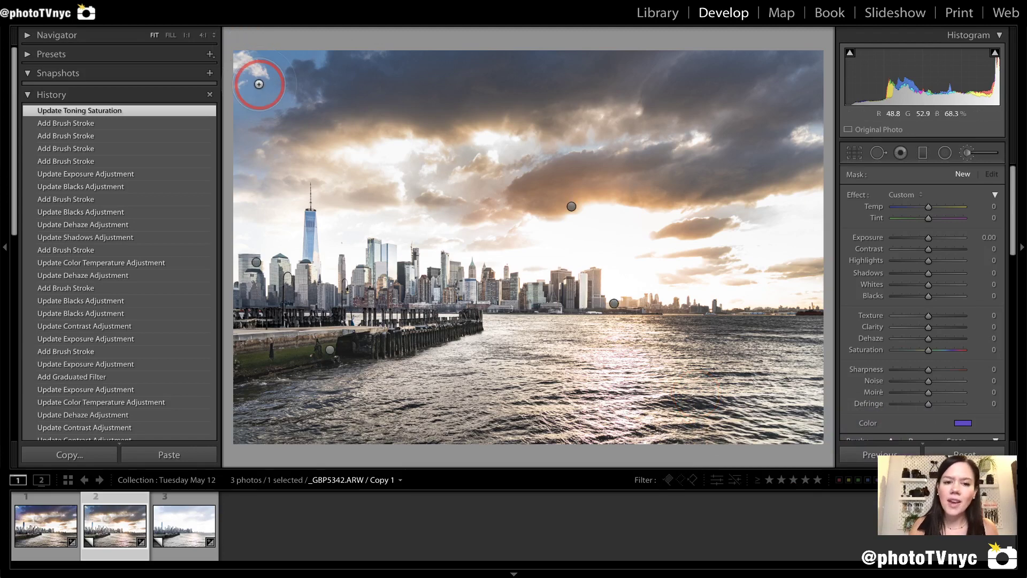
- Paint the blue-purple tint over the blue corner of the sky and the dark upper clouds, avoiding the bright areas
mouse_move(259, 84)
mouse_down()
mouse_move(257, 55)
mouse_move(296, 41)
mouse_move(280, 80)
mouse_move(341, 65)
mouse_up()
drag(274, 109, 310, 99)
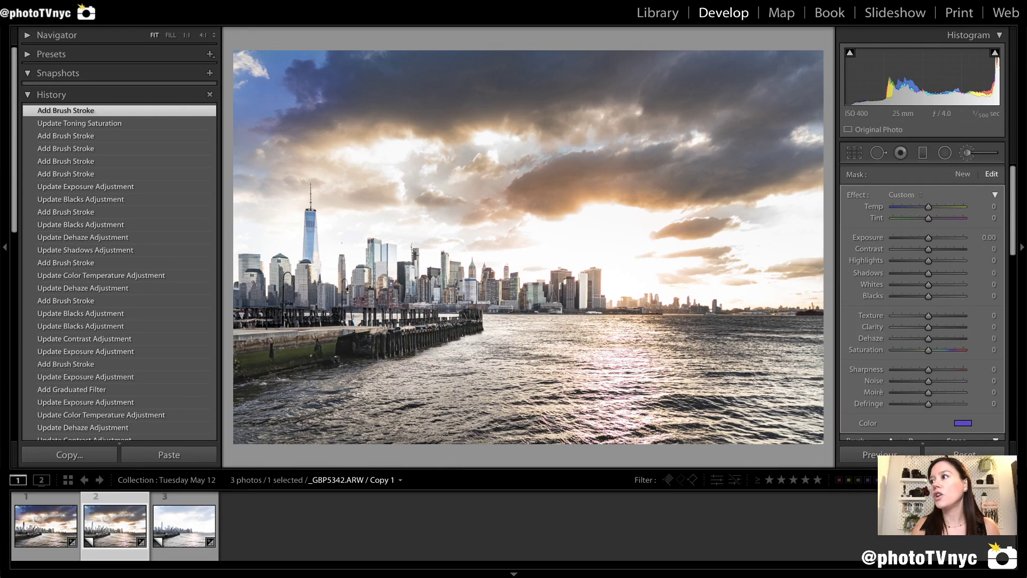
key(bracketright)
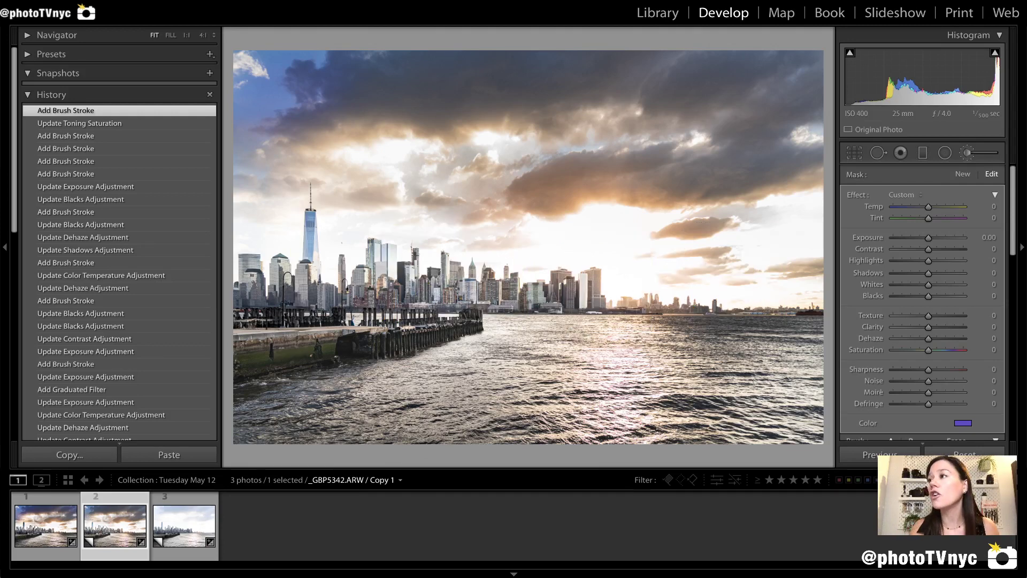
key(bracketleft)
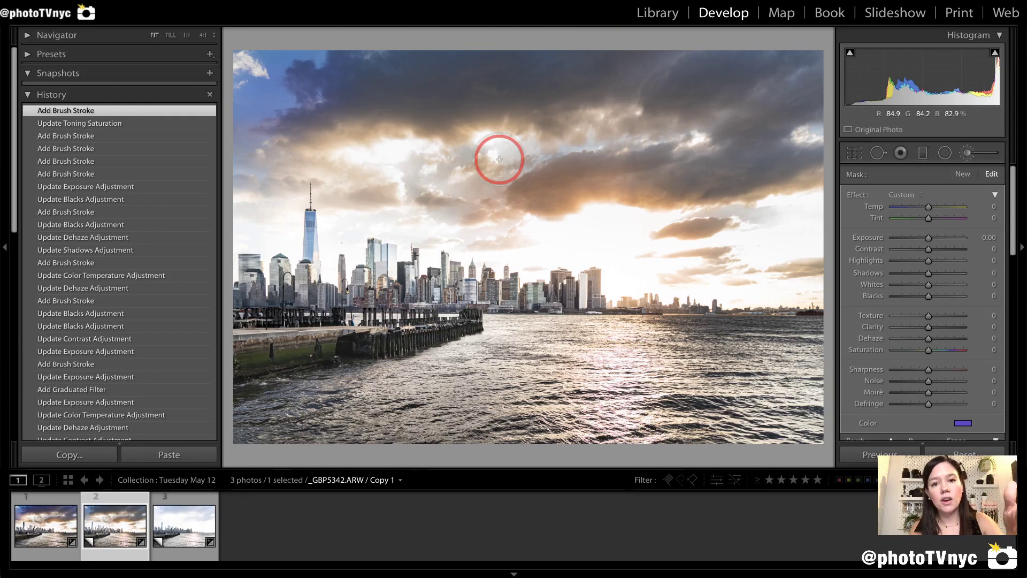
mouse_move(499, 159)
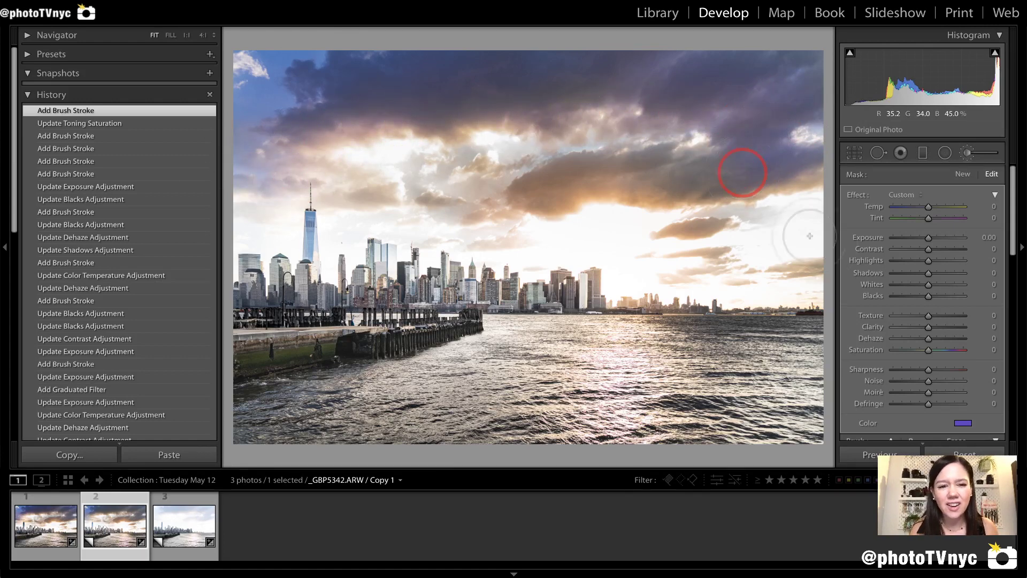
drag(809, 236, 825, 246)
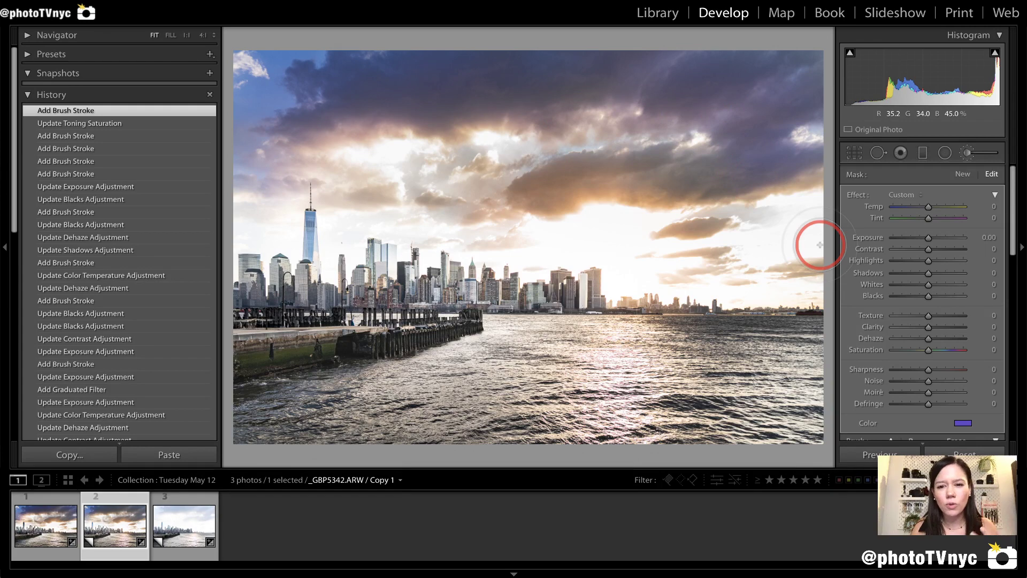
- Slightly lower the saturation of the blue-purple tint, brush it over the sun's reflection in the water, and finish the brush adjustments
click(963, 420)
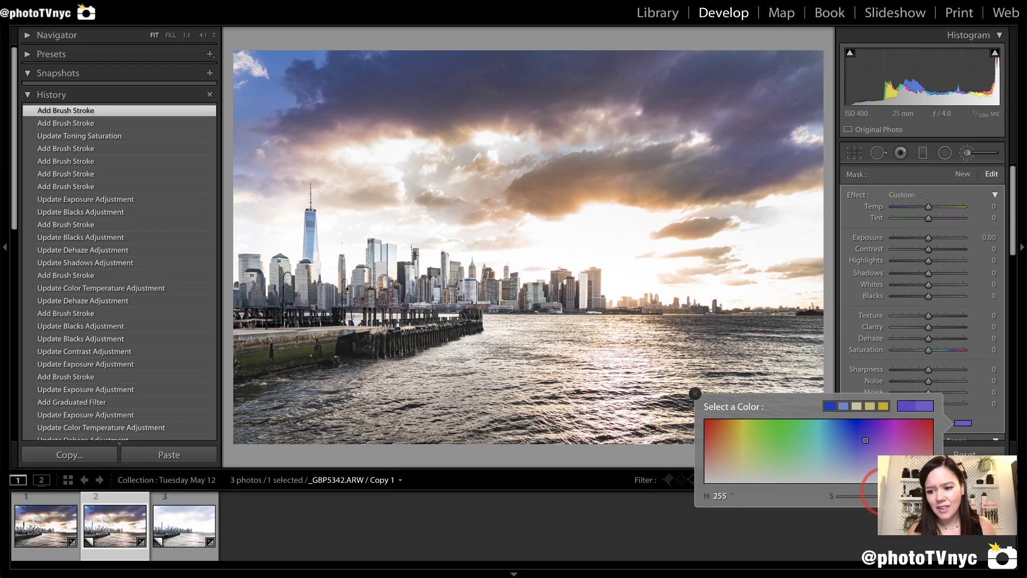
click(885, 495)
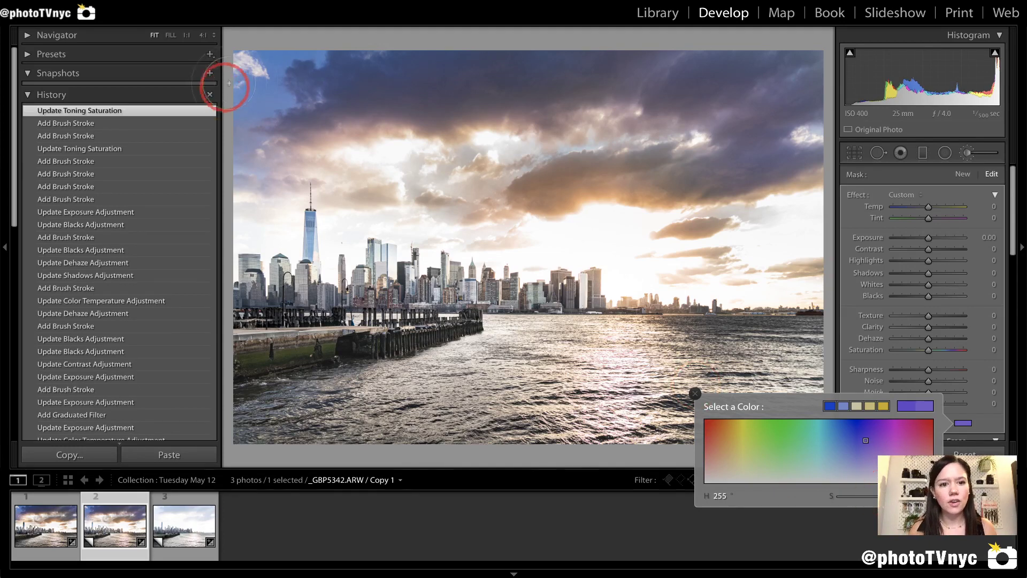
click(279, 70)
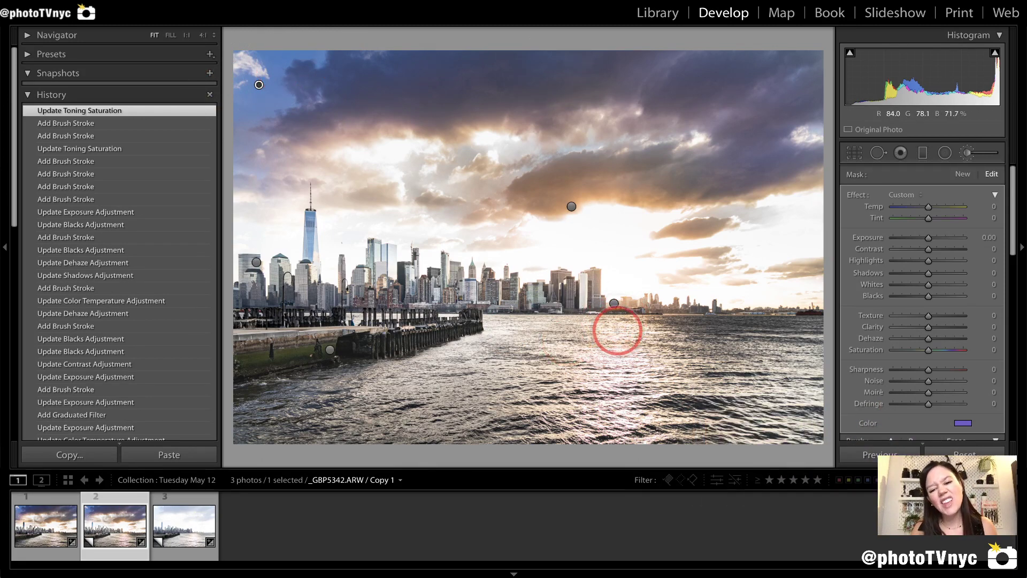
mouse_move(614, 332)
mouse_down()
mouse_move(603, 423)
mouse_move(612, 359)
mouse_up()
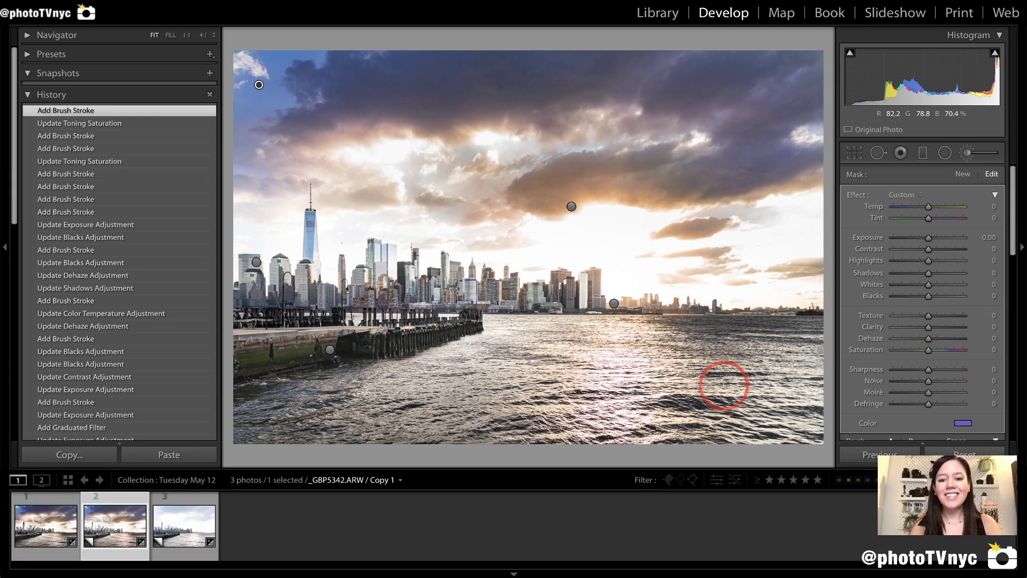
key(k)
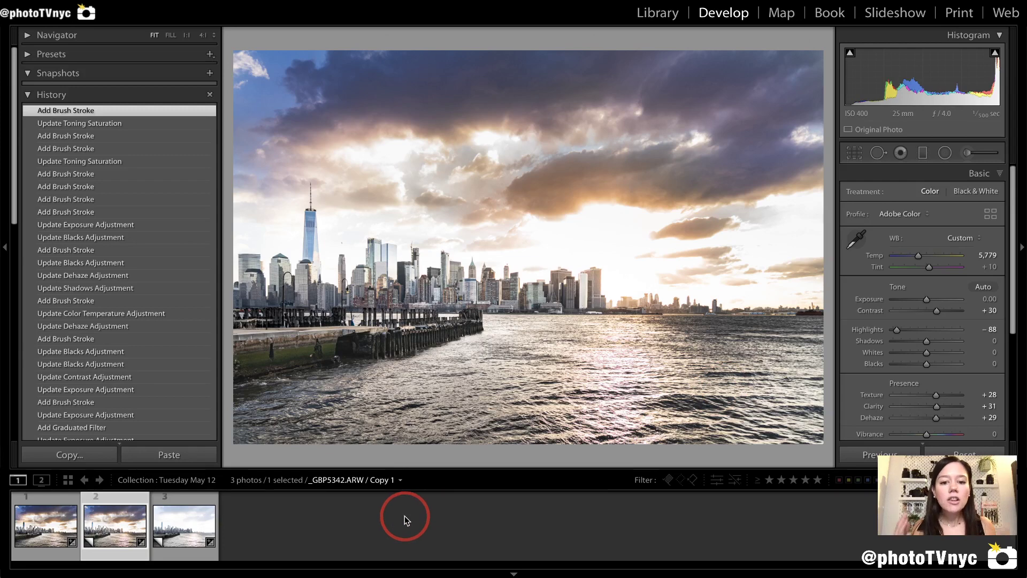
- Compare the edited skyline photo with the unedited virtual copy, Copy 2, and return to Copy 1
click(190, 517)
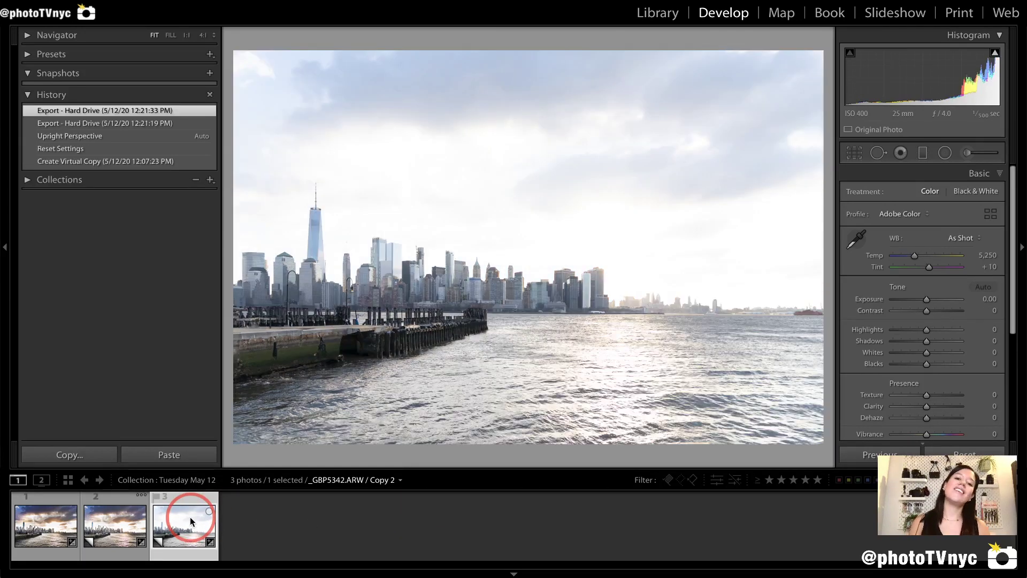
click(119, 537)
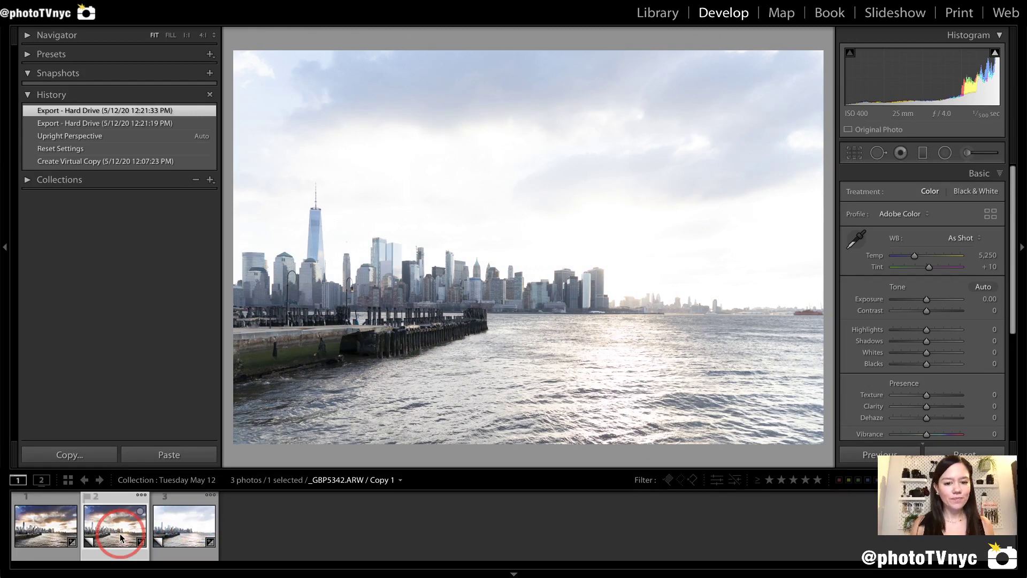